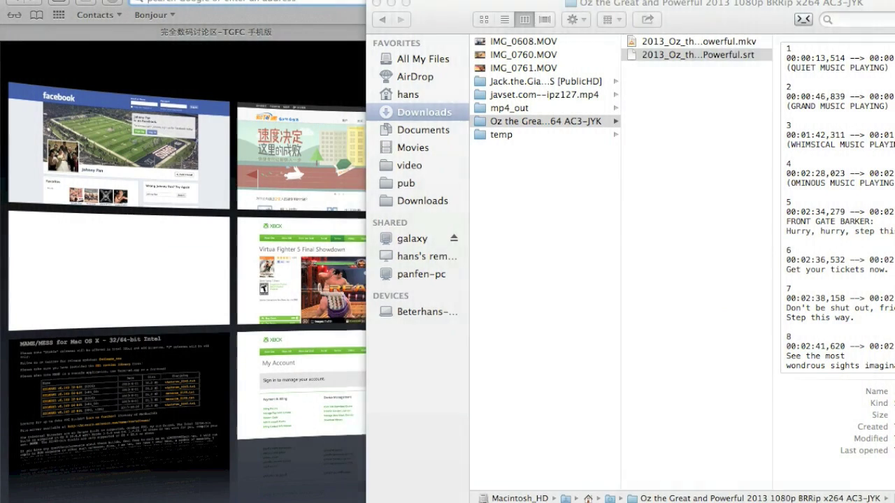
Select 2013_Oz_the_Great_and_Powerful.mkv in Finder and bring up its Open With choices
left_click_drag(839, 6, 643, 2)
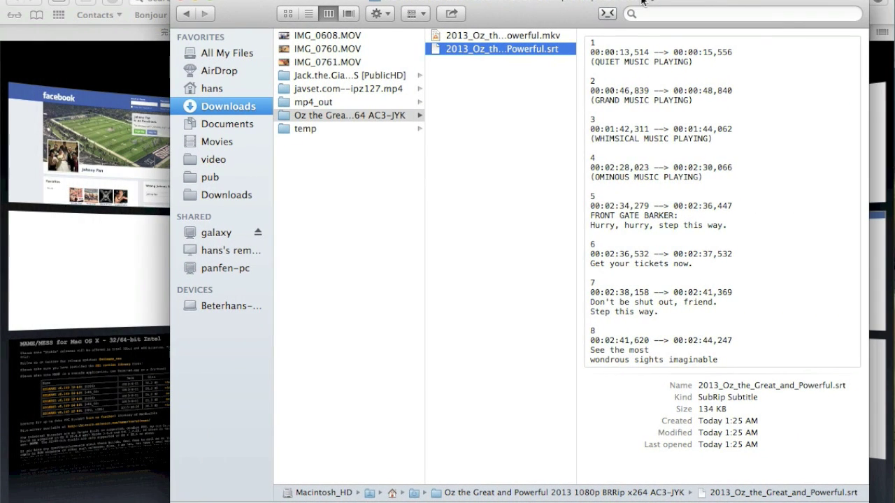
left_click(534, 36)
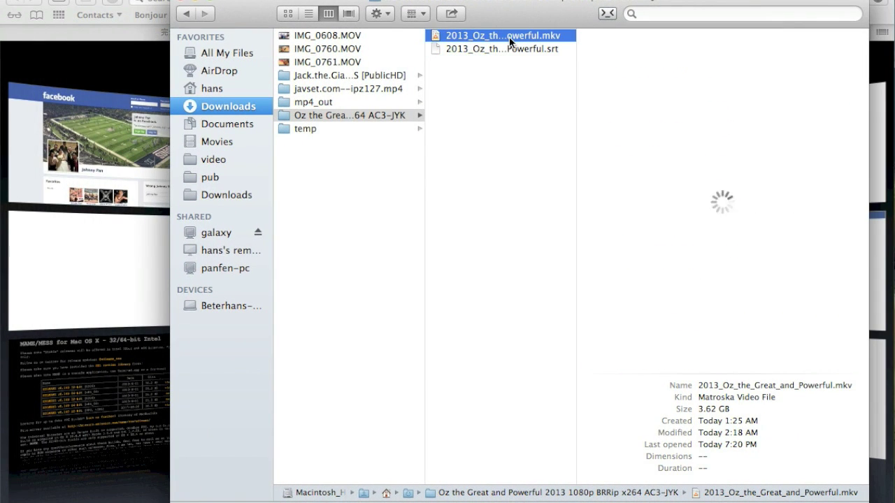
left_click_drag(497, 3, 370, 1)
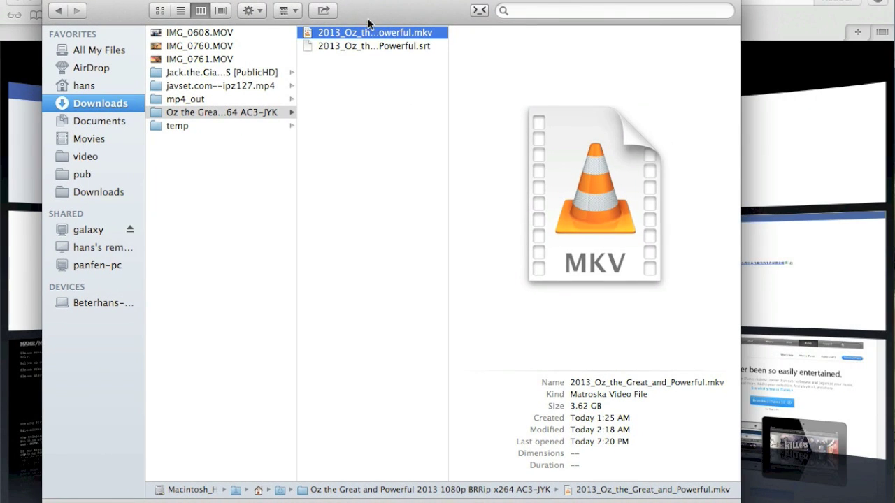
right_click(371, 33)
mouse_move(420, 54)
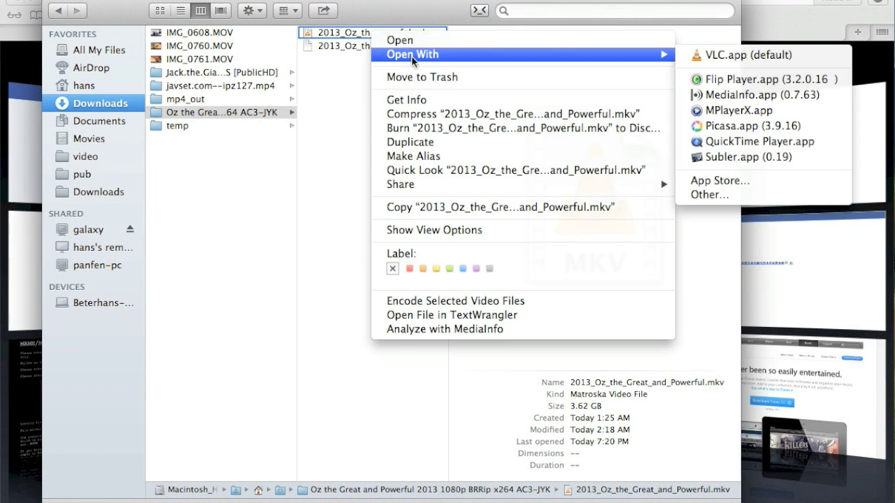
Open the MKV in MediaInfo, check its AVC 1920*800 video and English AC-3 audio, then close it
left_click(731, 99)
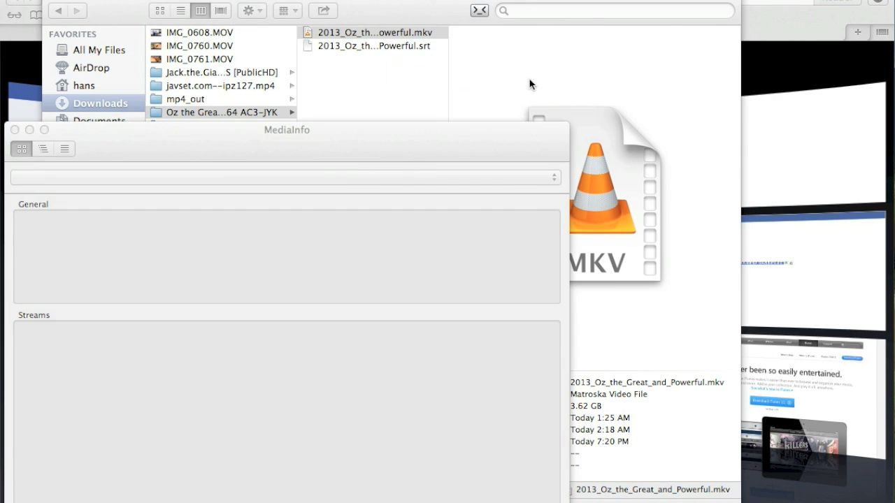
left_click_drag(418, 154, 575, 109)
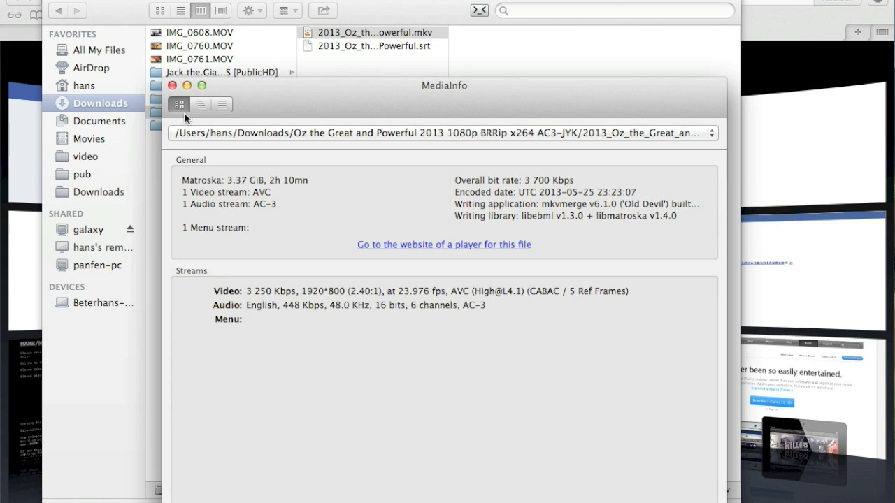
left_click(172, 85)
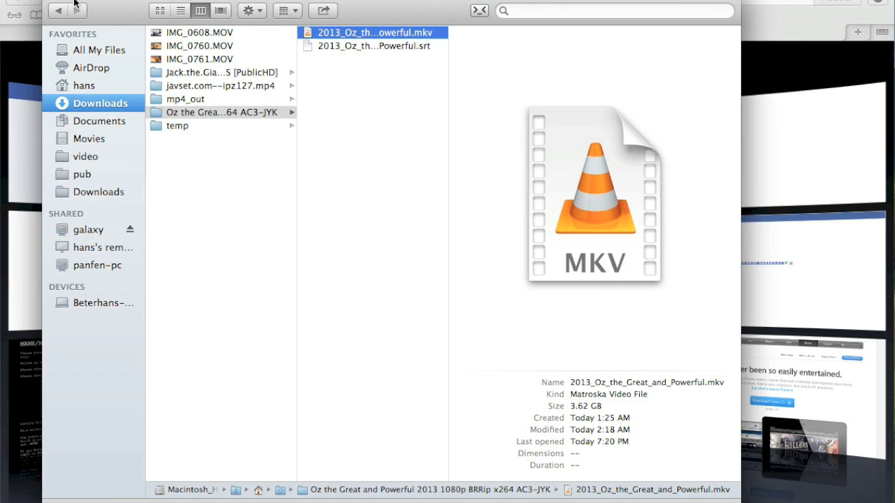
Quick Look the English Oz .srt subtitle text, then minimize the Finder window to reveal Safari
left_click(367, 46)
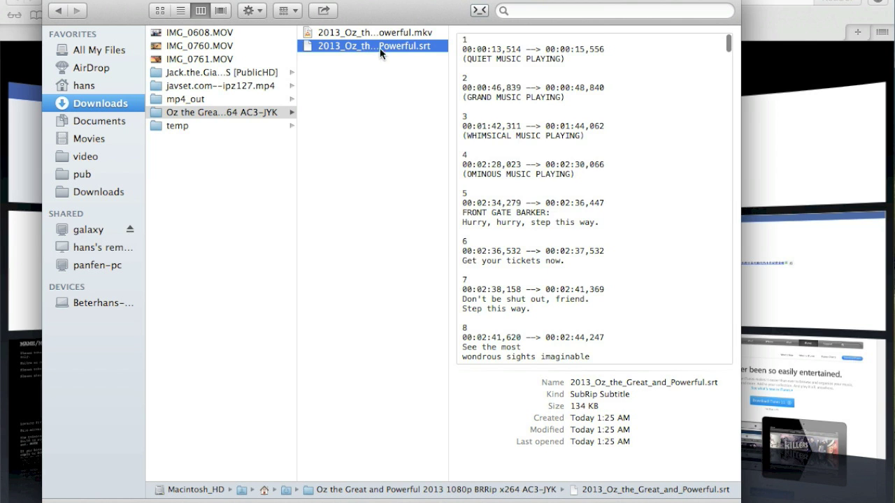
key("space")
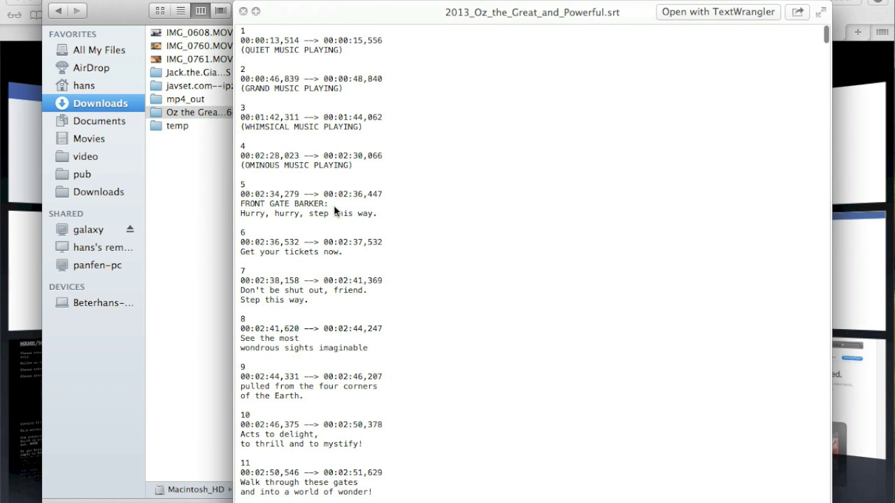
key("space")
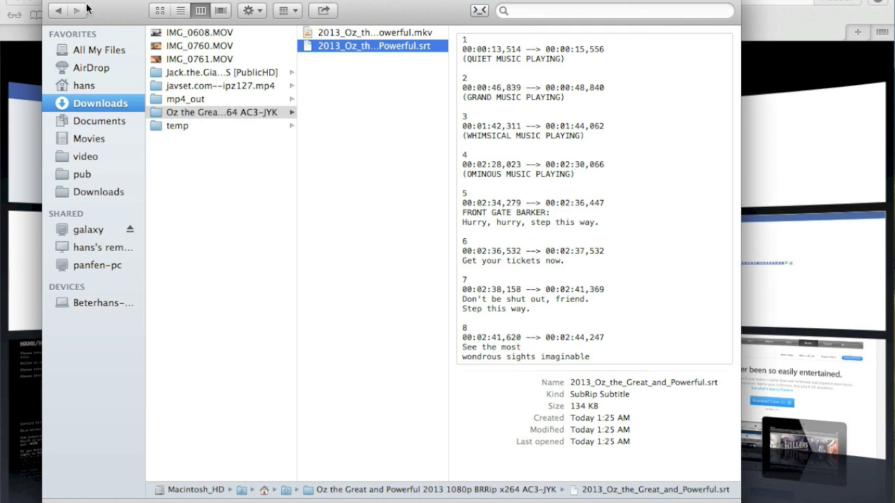
left_click(70, 1)
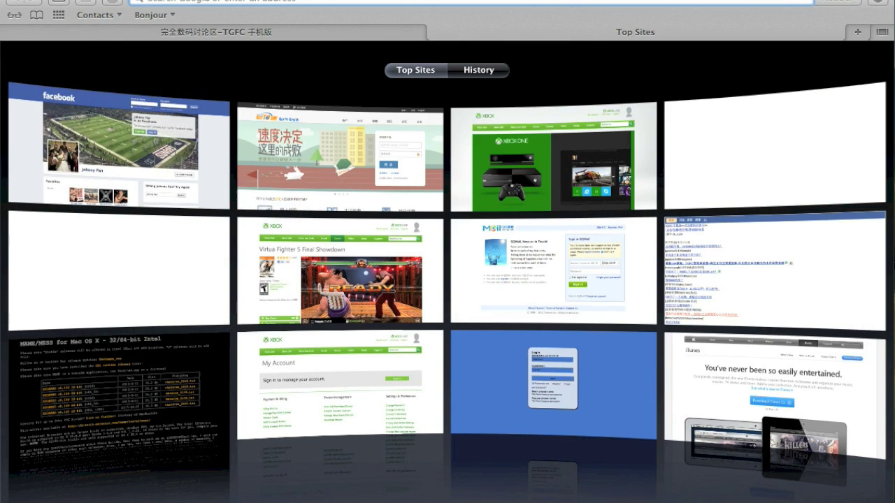
Go to shooter.cn and search the site for 'oz the great'
type("sho")
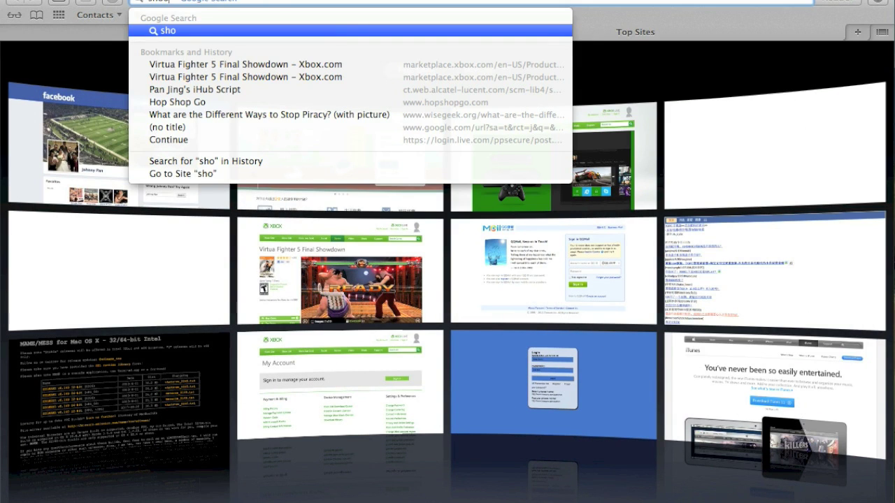
type("oter.cn")
key("Return")
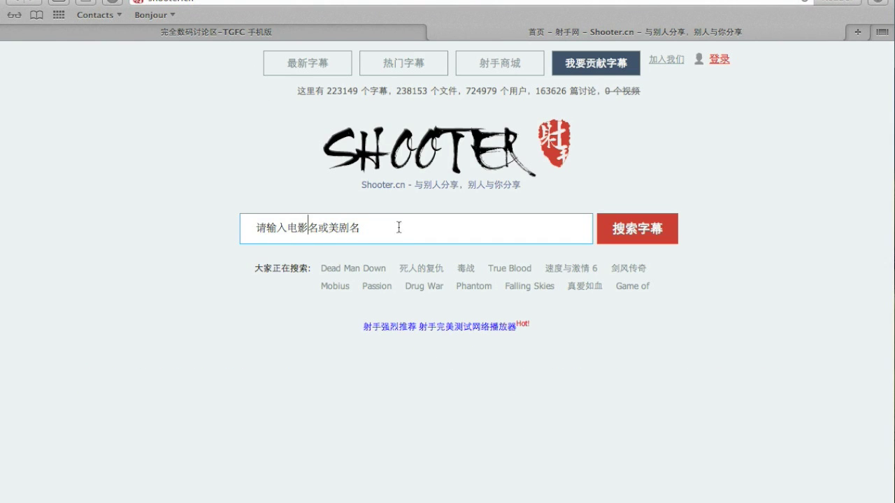
left_click_drag(405, 231, 247, 220)
key("BackSpace")
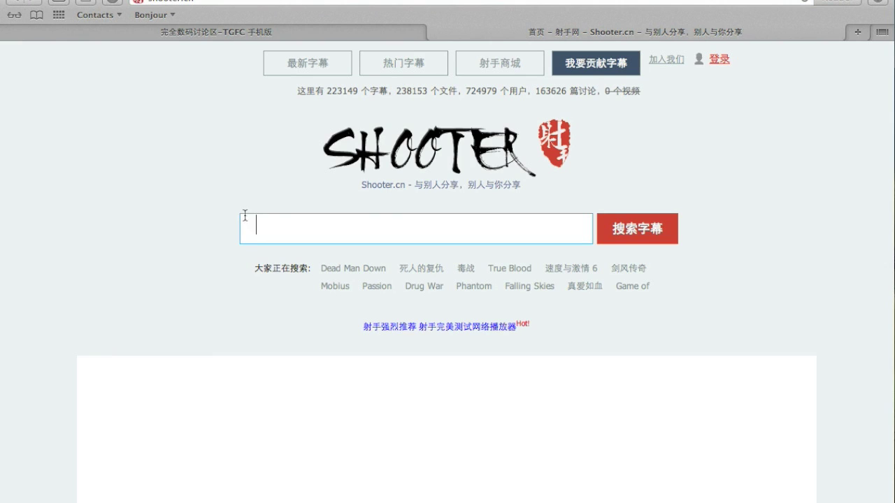
type("oz the great")
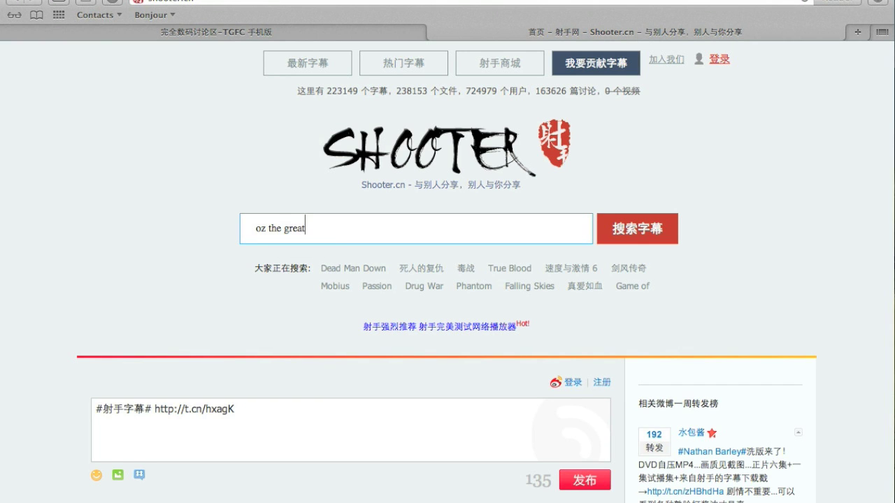
key("Return")
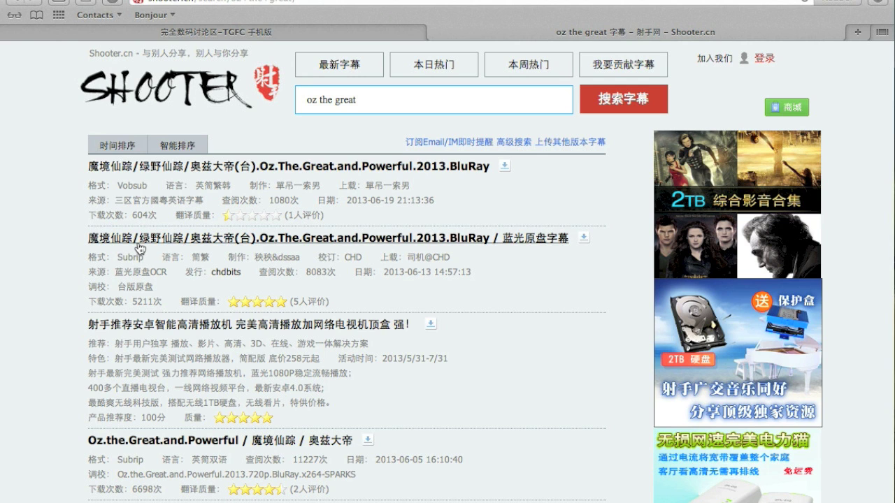
Download the second Oz.The.Great.and.Powerful.2013.BluRay subtitle result, dismissing the file-not-ready alert
left_click(139, 242)
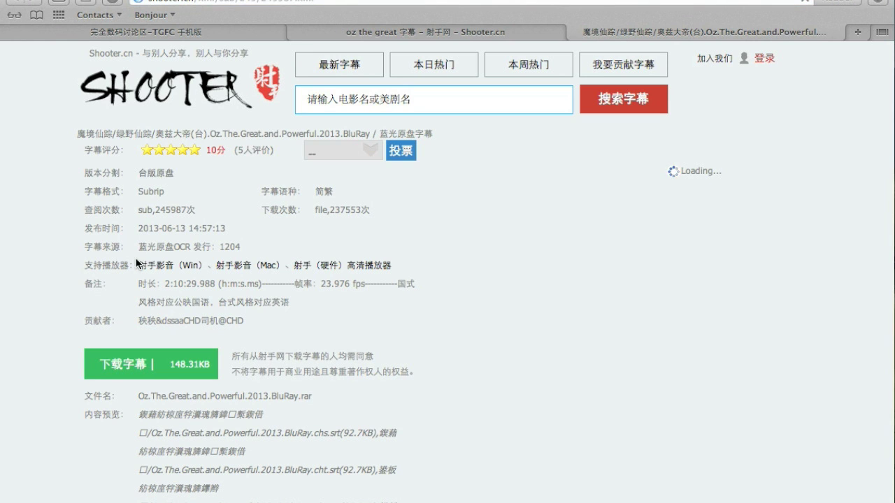
left_click(117, 363)
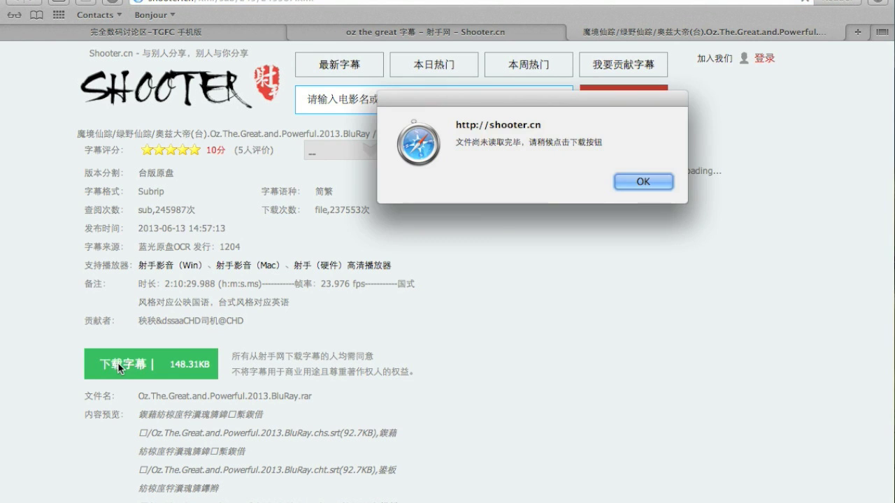
left_click(656, 182)
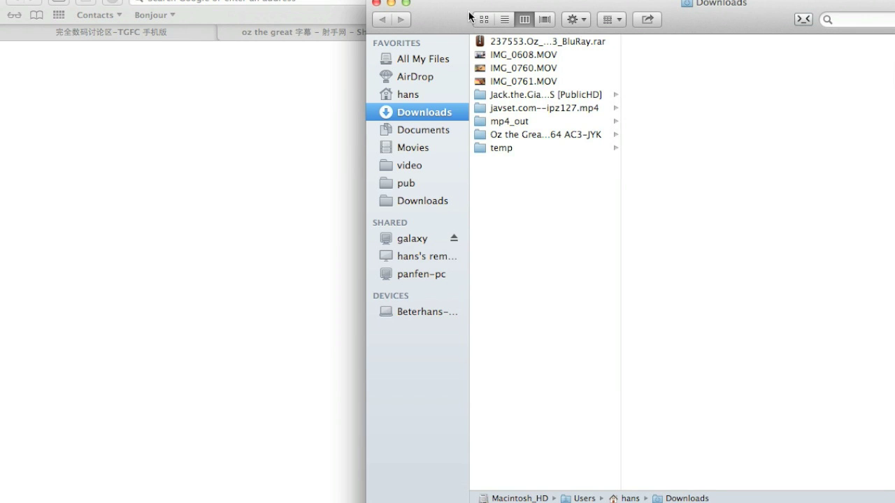
Extract the downloaded subtitle RAR and browse into its 台式风格对应英语 subtitle folder
left_click_drag(441, 14, 237, 14)
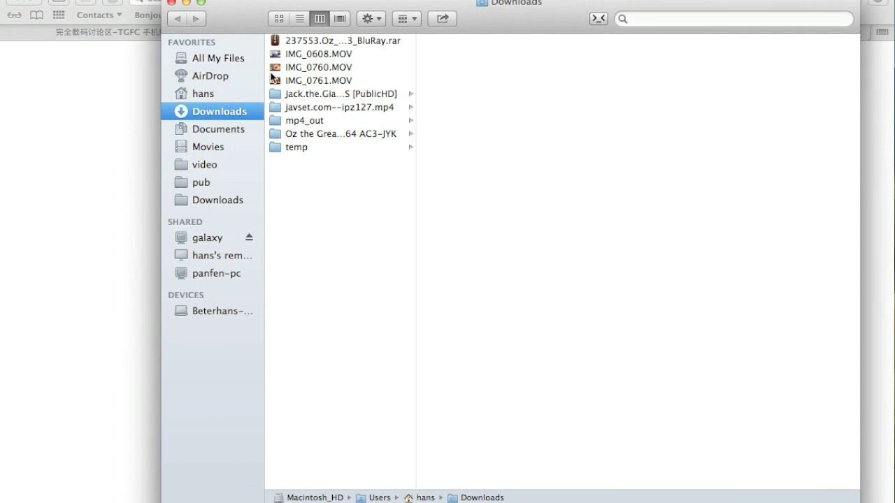
left_click(315, 43)
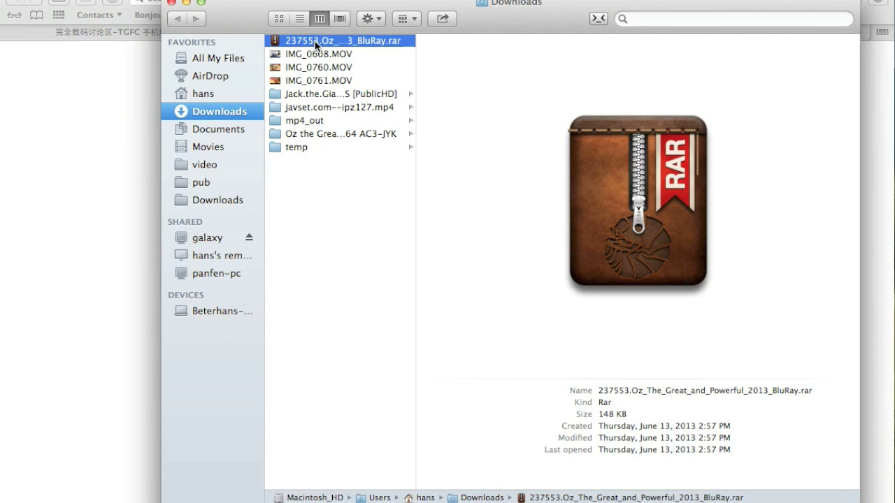
double_click(315, 41)
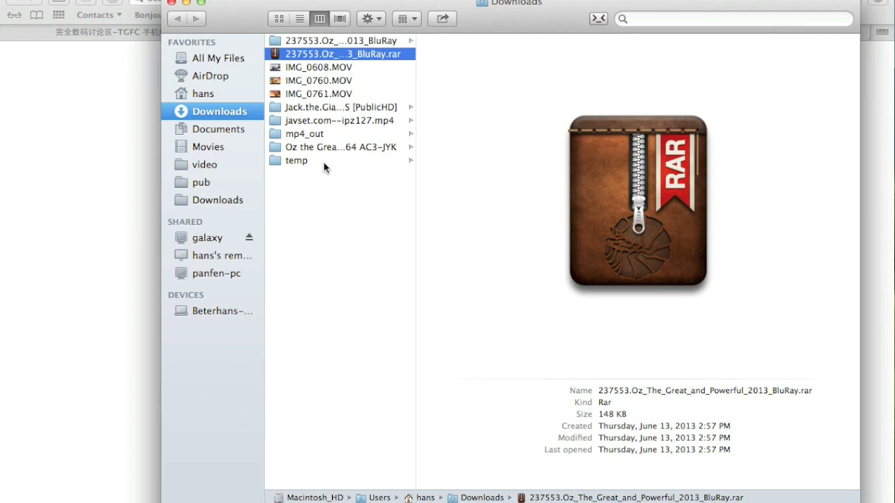
left_click(352, 42)
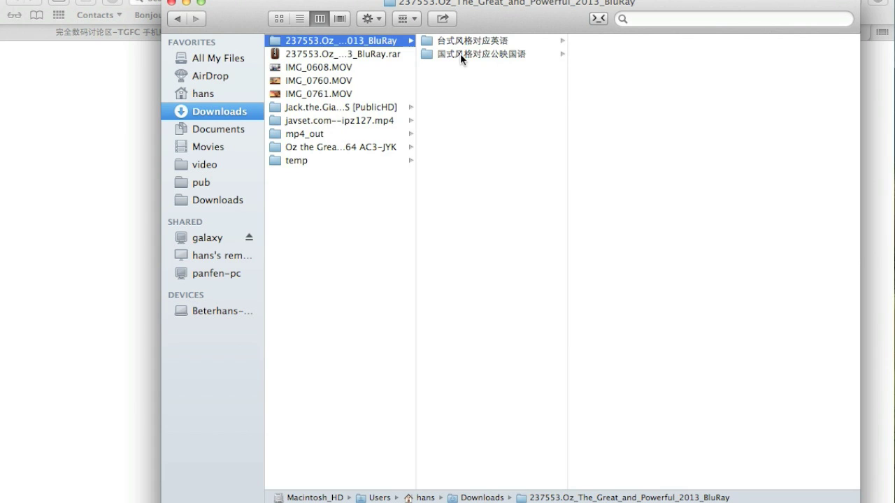
left_click(500, 54)
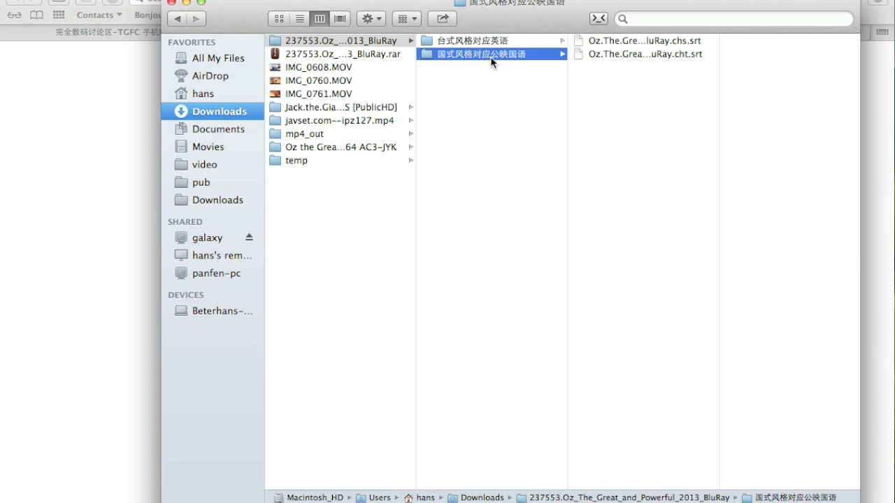
left_click(506, 44)
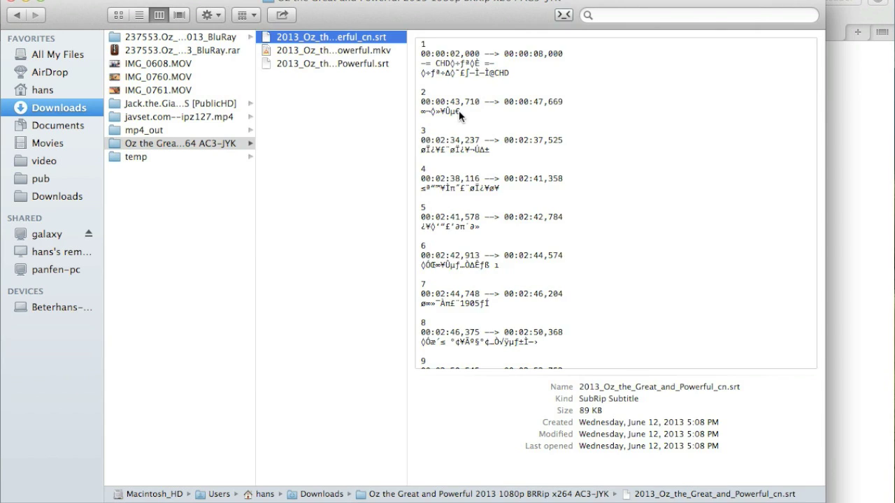
Preview 2013_Oz_the_Great_and_Powerful_cn.srt, then open it with TextWrangler
key("space")
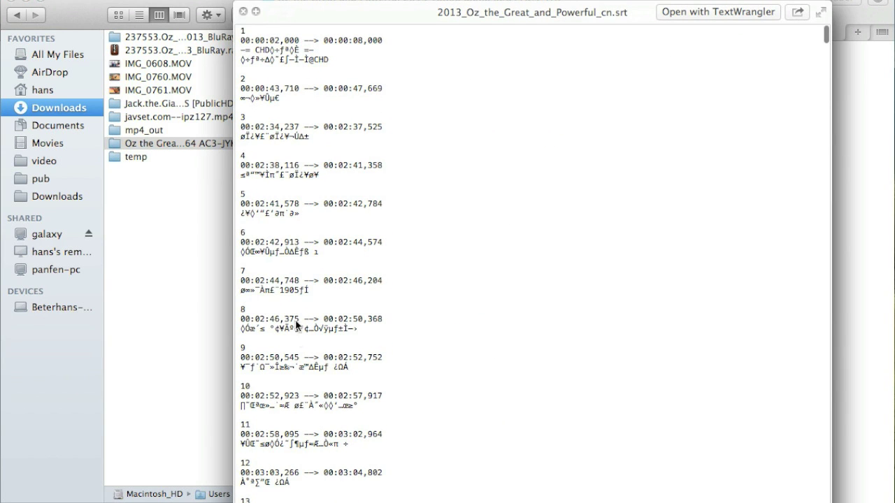
key("space")
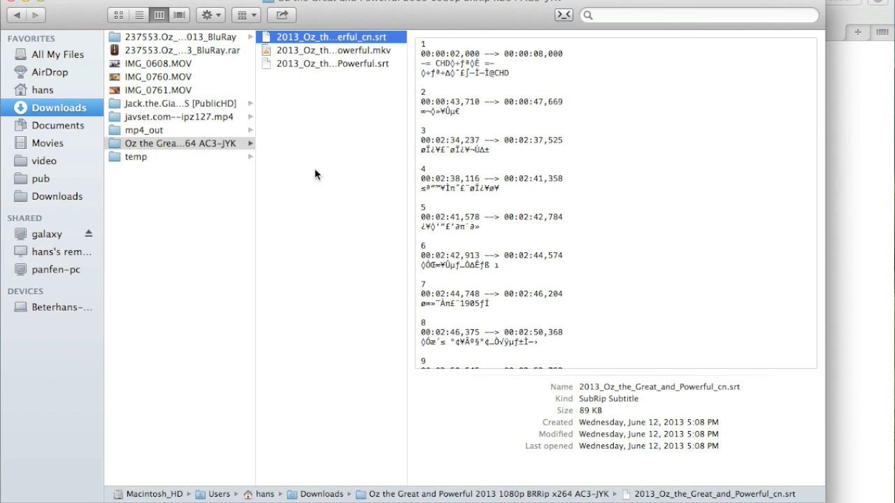
right_click(364, 42)
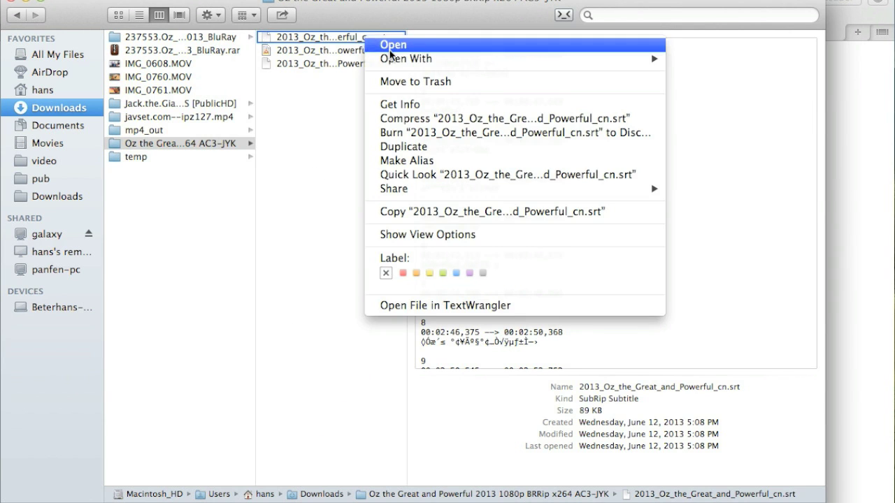
mouse_move(403, 60)
left_click(705, 60)
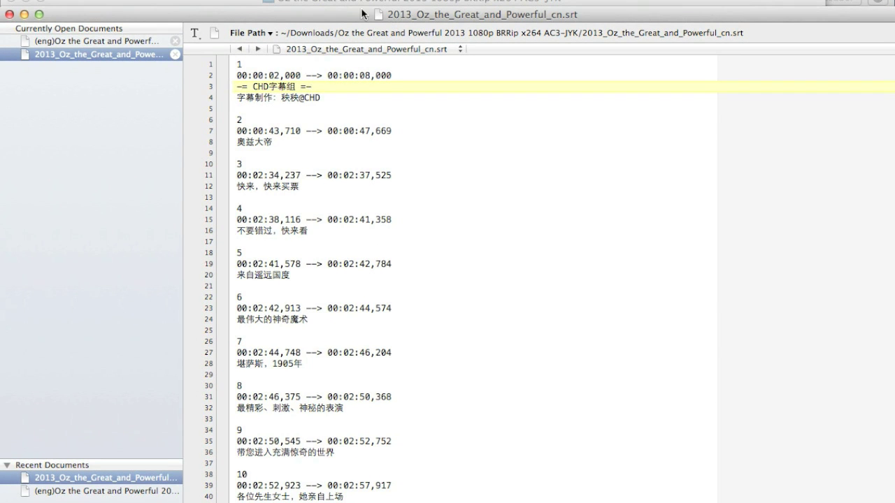
Switch the subtitle's encoding from Chinese (GBK) to Unicode (UTF-8, with BOM)
left_click_drag(344, 135, 351, 0)
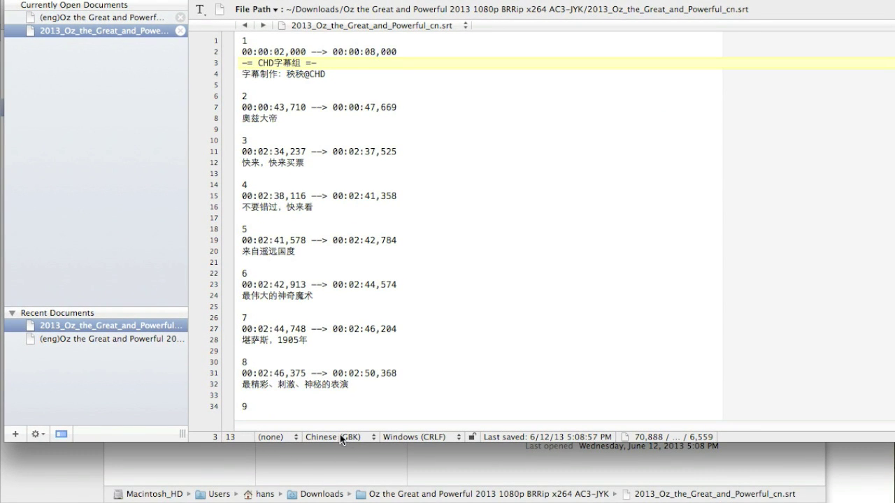
left_click(362, 438)
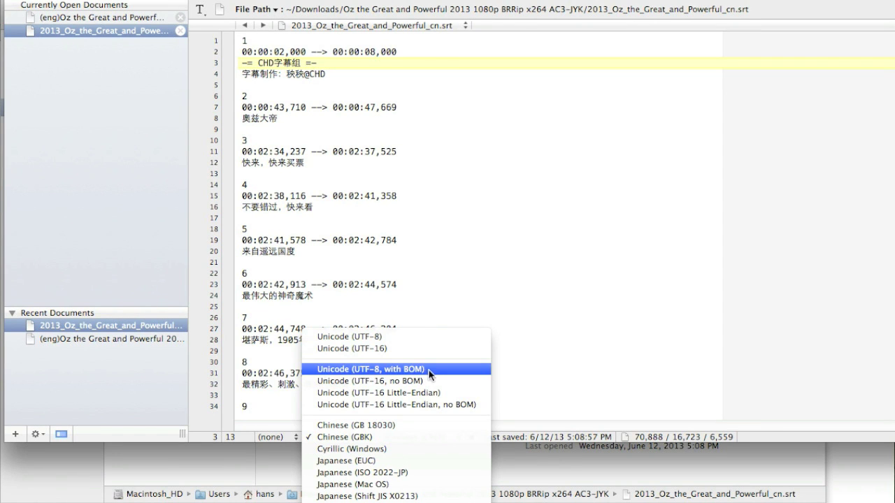
left_click(403, 371)
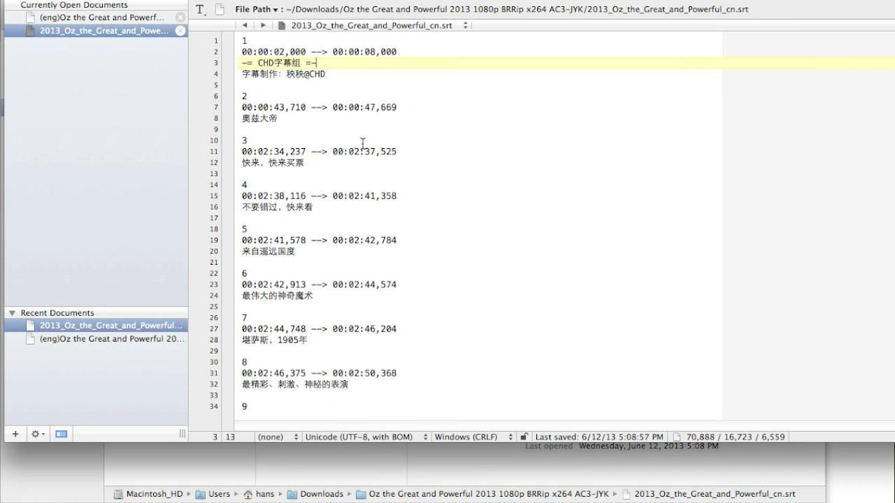
Check the subtitle text on line 8 and save the re-encoded file
left_click(347, 121)
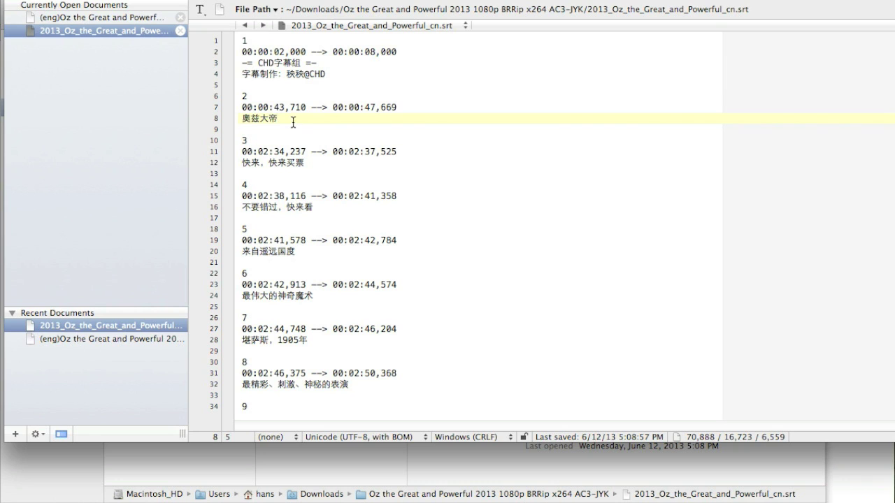
left_click_drag(293, 122, 238, 120)
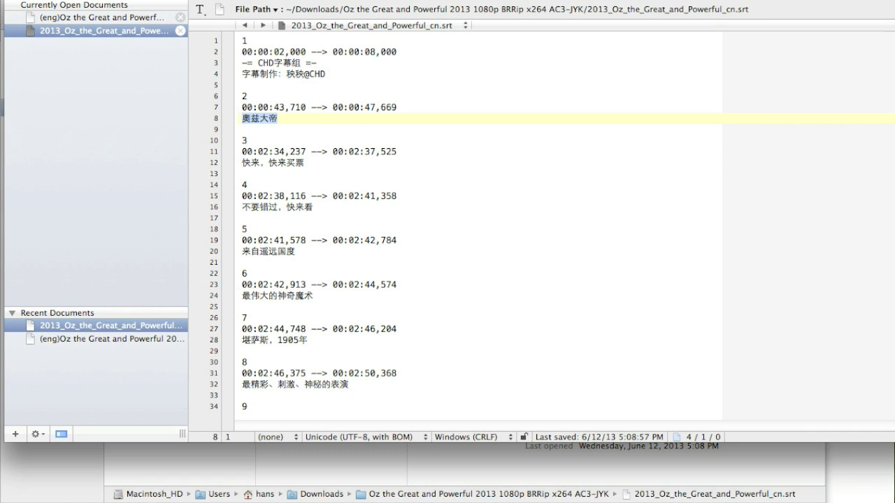
left_click(137, 2)
left_click(156, 172)
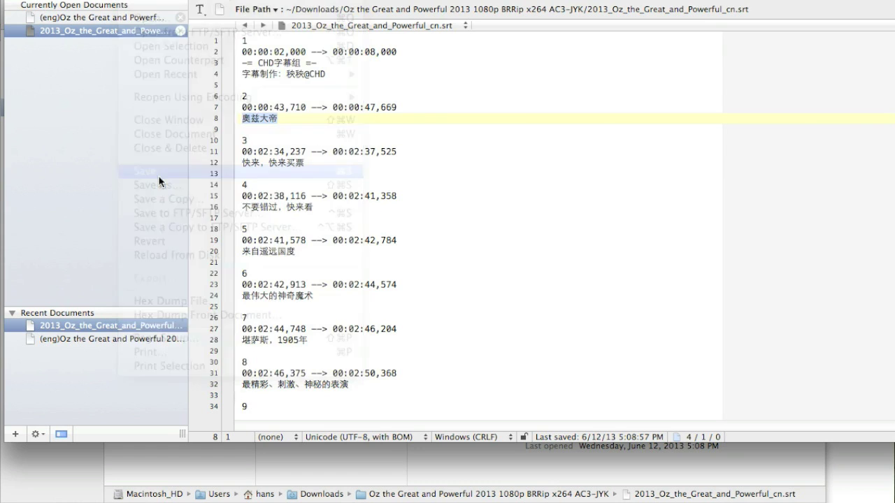
left_click(91, 2)
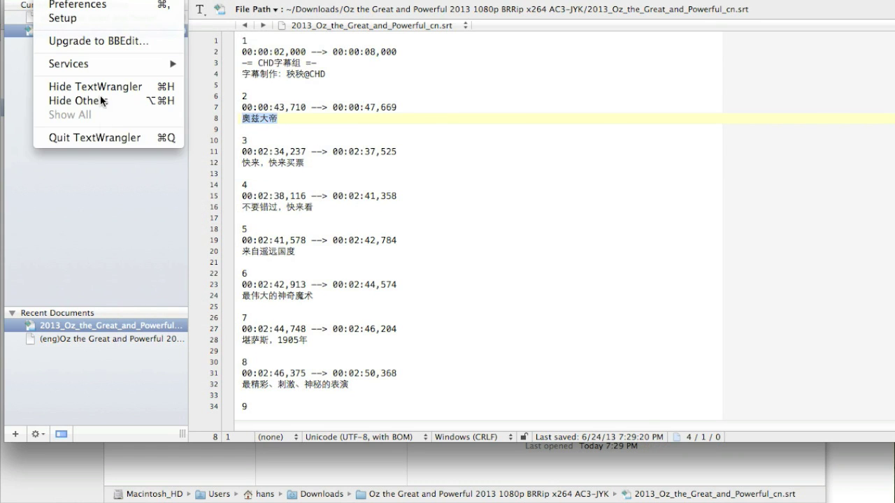
left_click(102, 141)
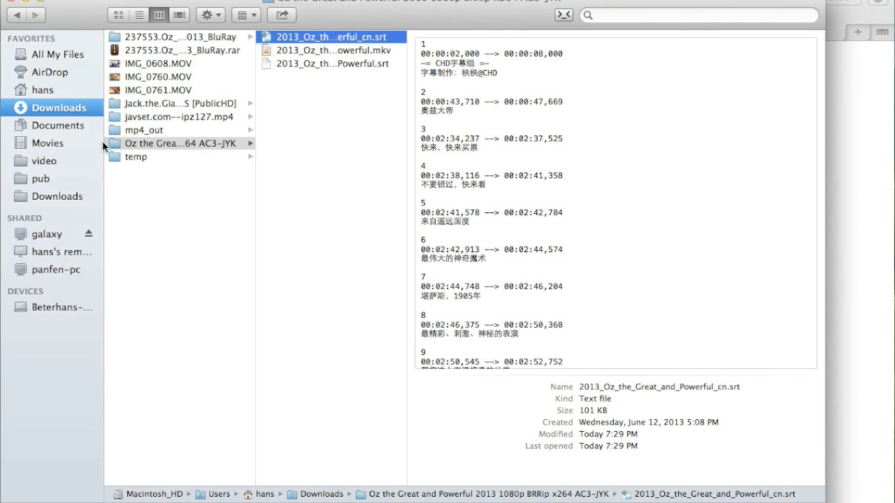
left_click(312, 50)
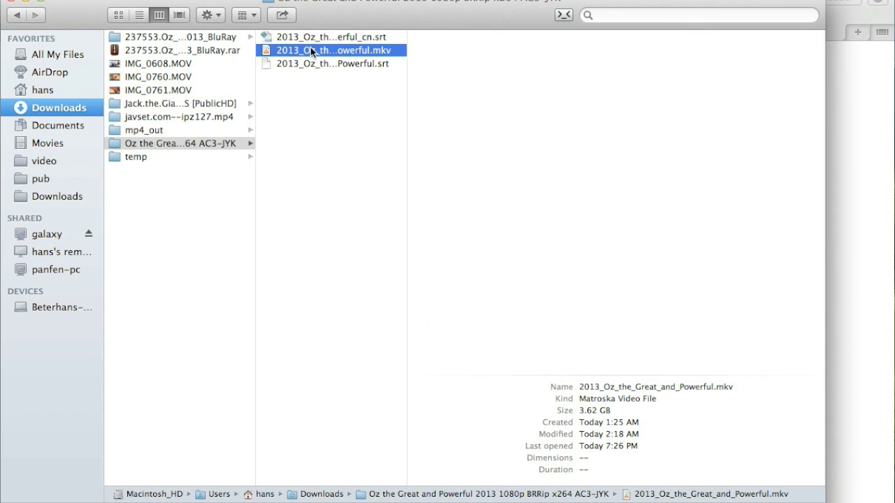
left_click(345, 35)
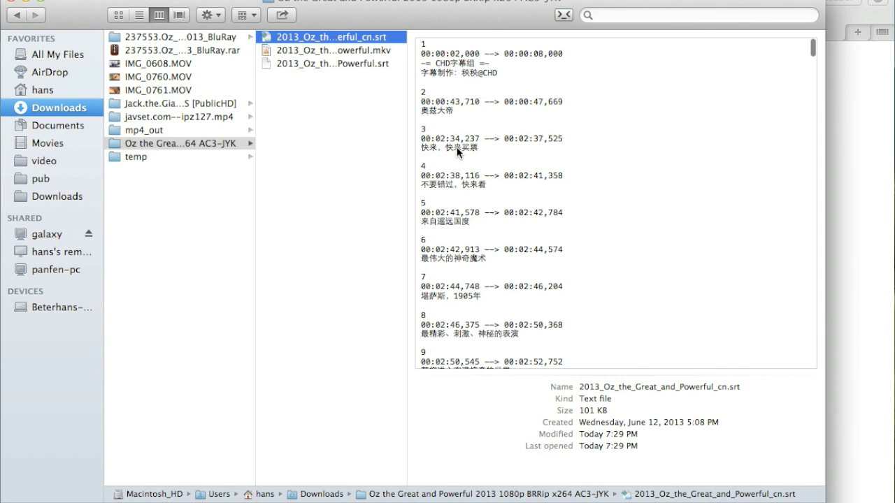
key("space")
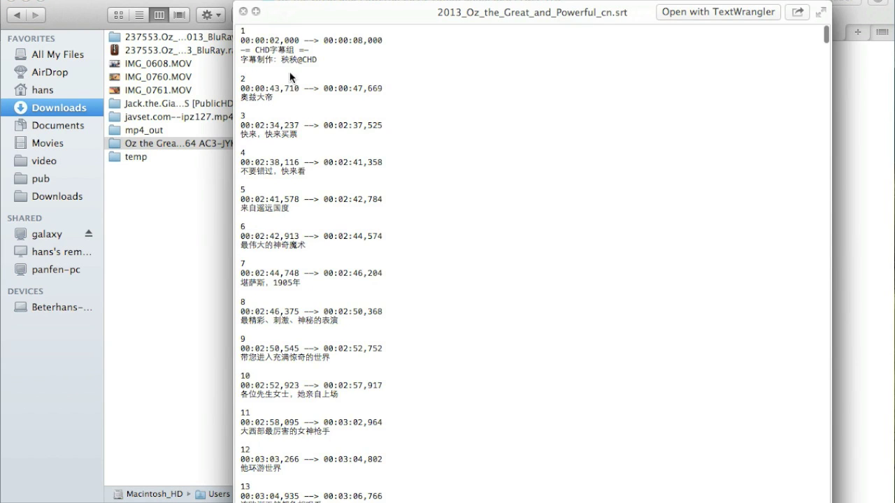
key("space")
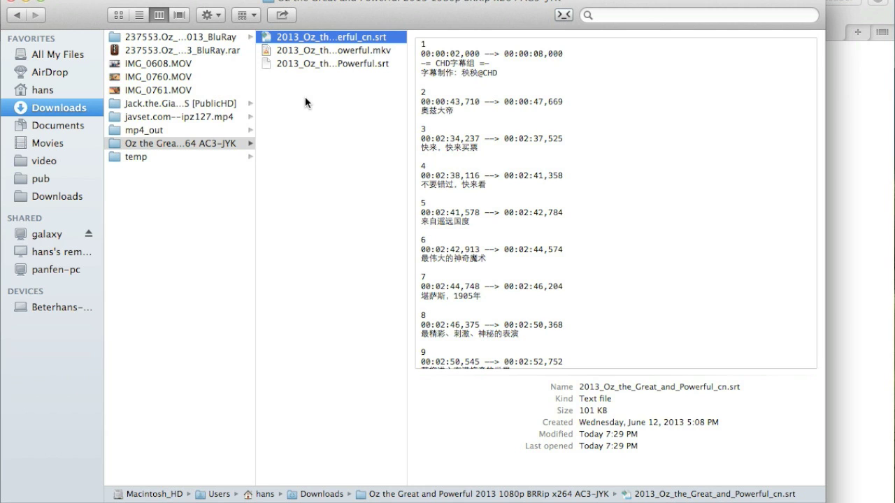
Launch MP4tools via Spotlight and drag the Oz MKV into its track list
left_click(333, 54)
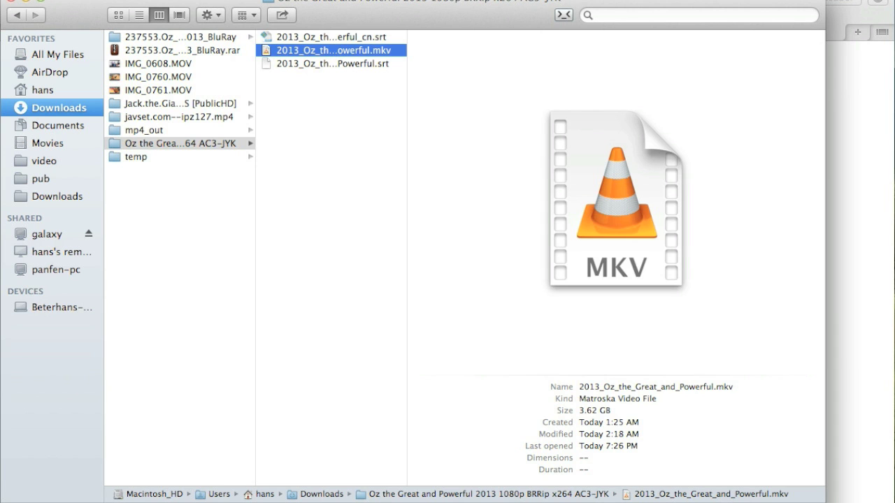
key("super+space")
type("qui")
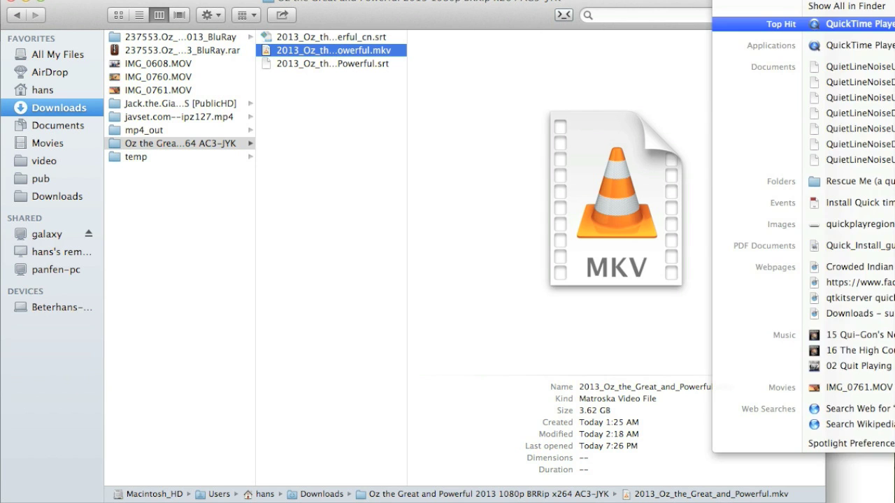
key("BackSpace")
key("BackSpace")
key("BackSpace")
type("mp4")
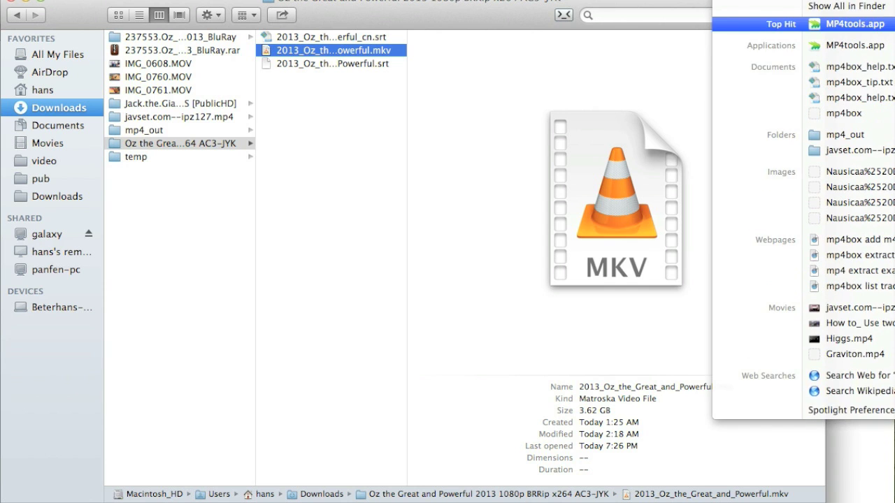
left_click(836, 28)
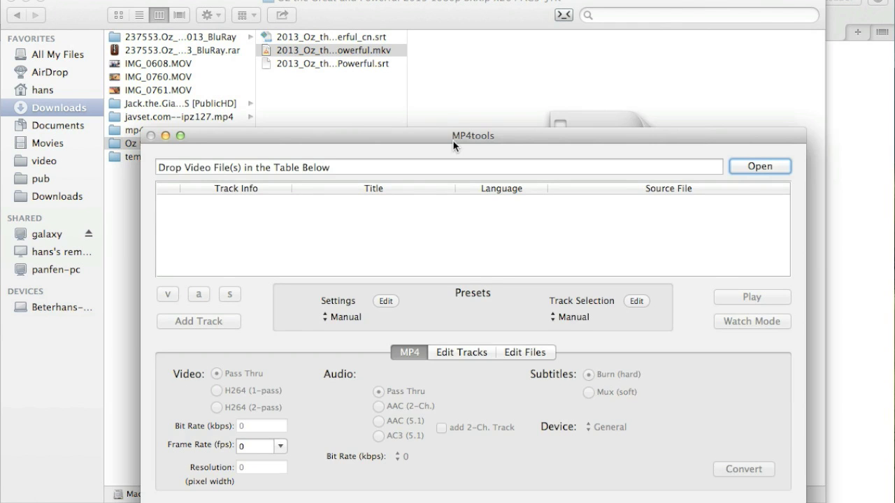
left_click_drag(452, 139, 474, 96)
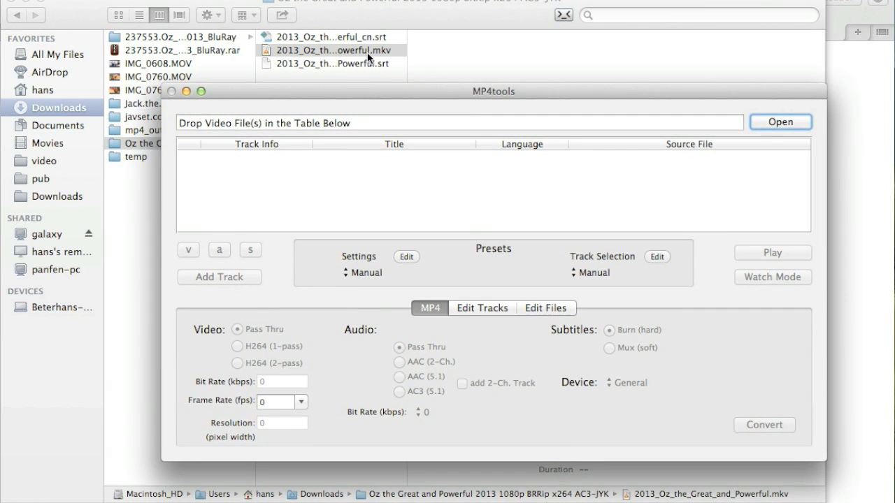
left_click_drag(348, 49, 341, 184)
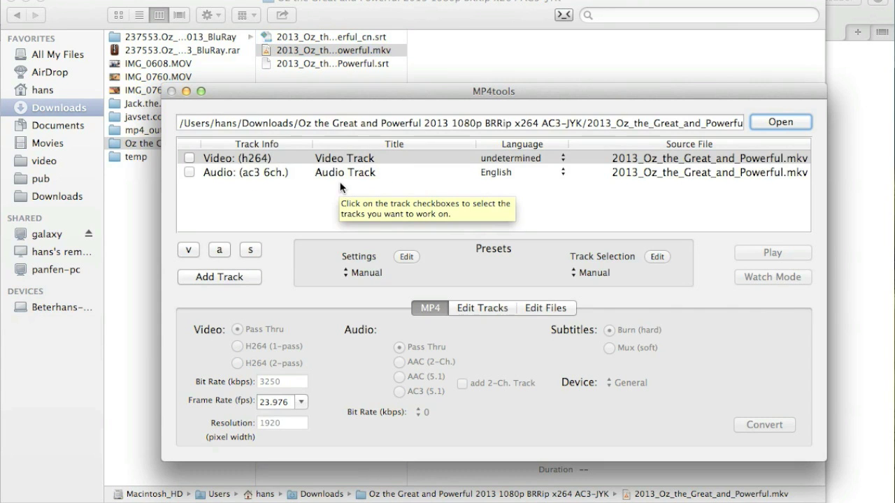
Include the video and audio tracks, set the video language to English, and enable 'add 2-Ch. Track'
left_click(189, 158)
left_click(189, 173)
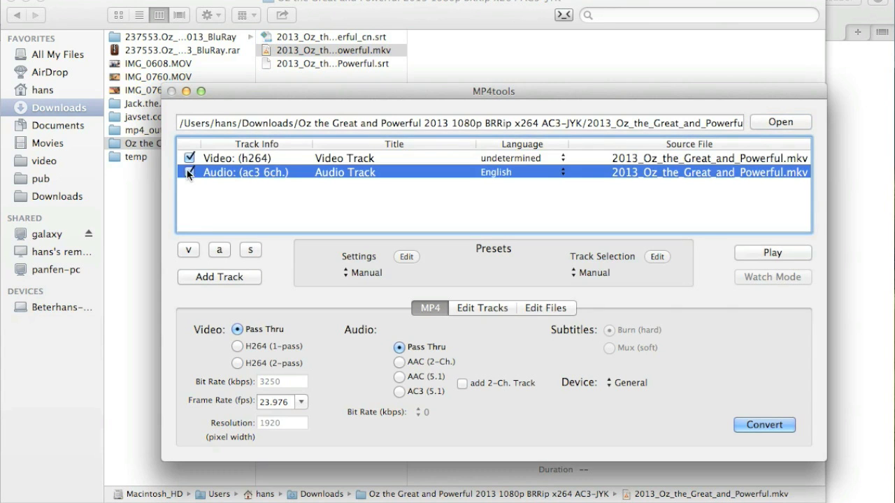
left_click(564, 158)
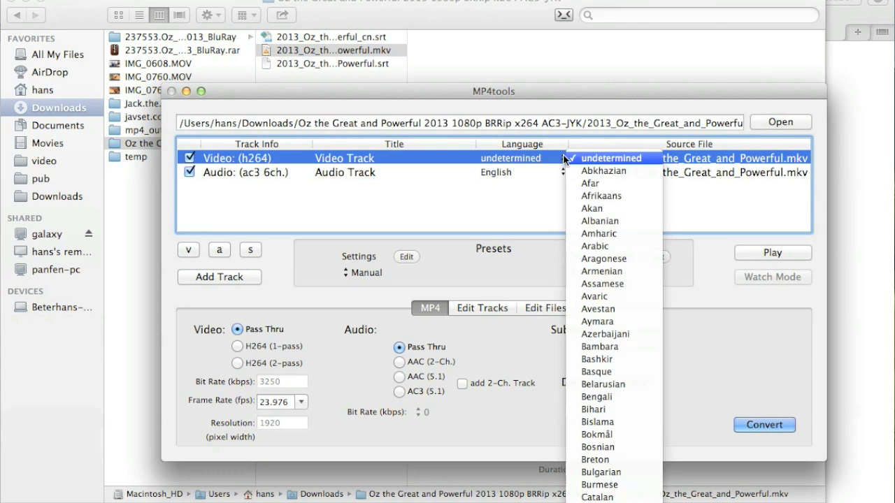
scroll(589, 196, "down", 10)
left_click(589, 196)
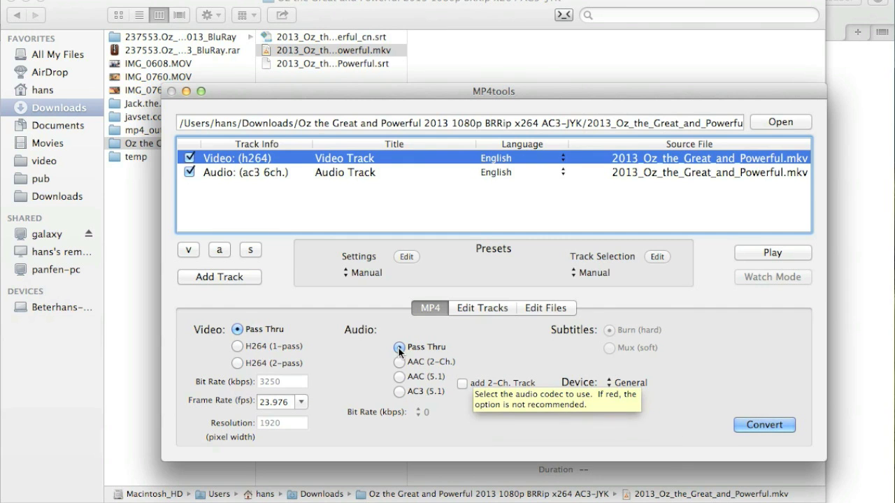
left_click(284, 172)
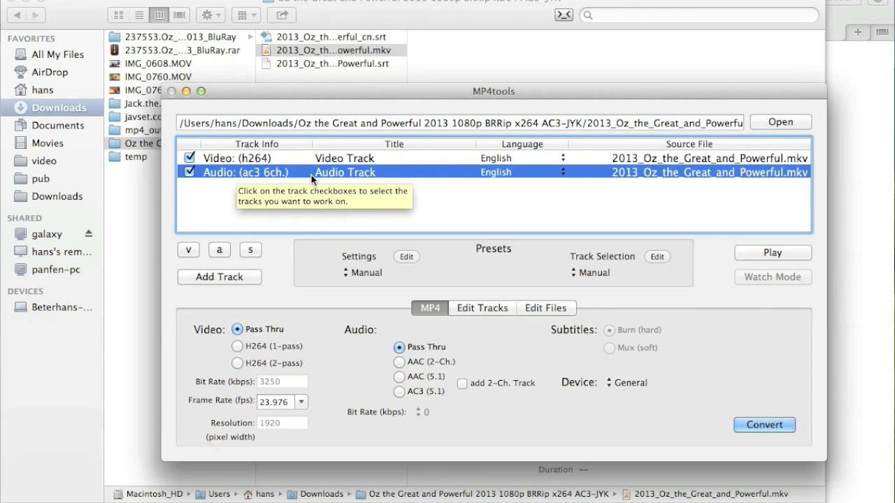
left_click(463, 384)
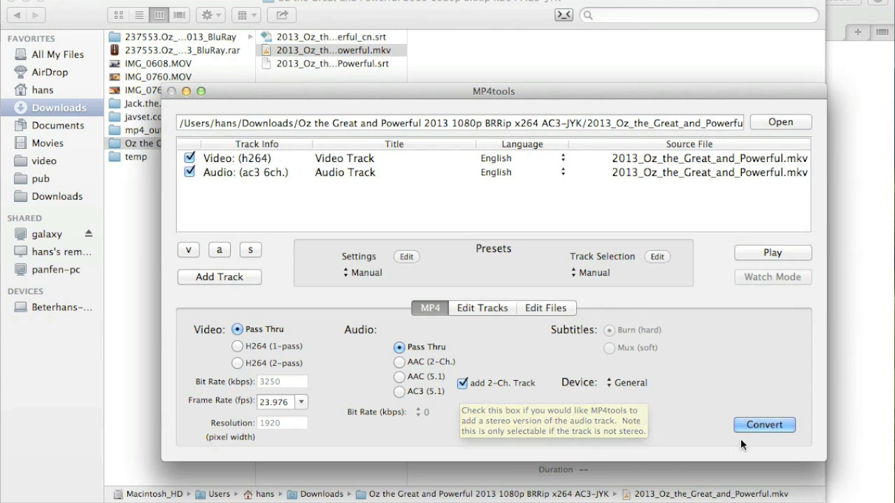
Start the MP4 conversion of the Oz MKV and watch the conversion queue
left_click(763, 425)
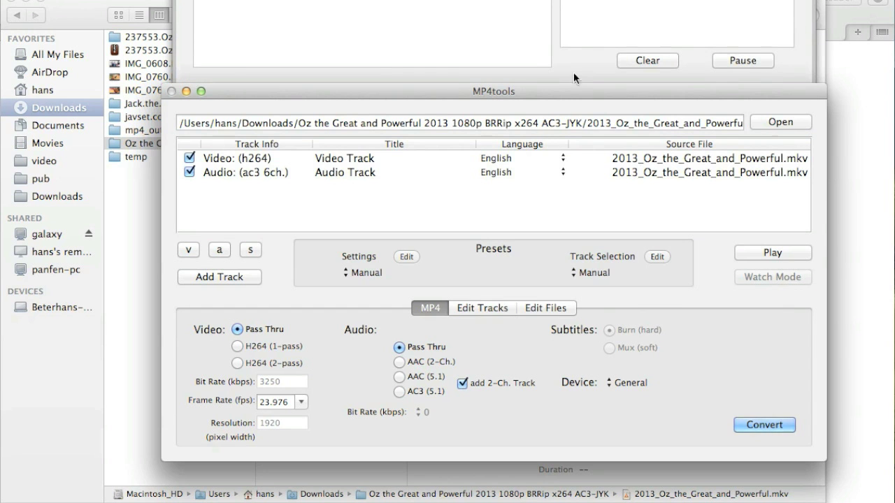
left_click_drag(554, 91, 547, 122)
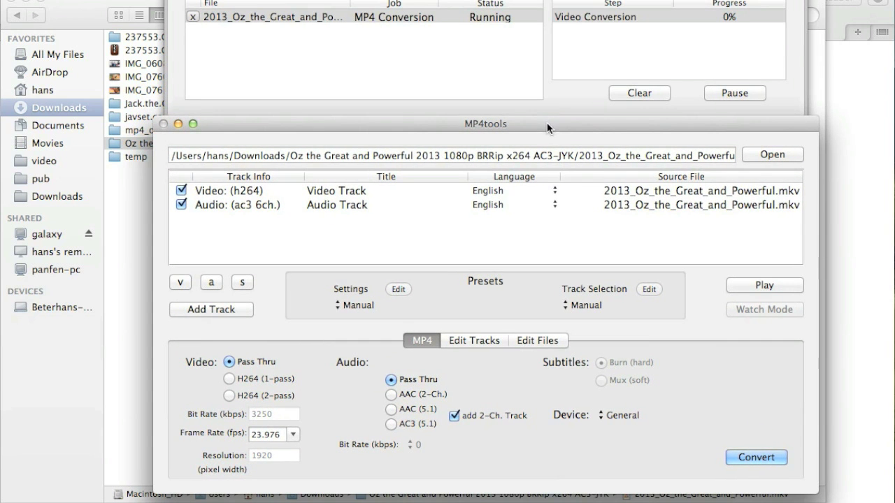
mouse_move(458, 21)
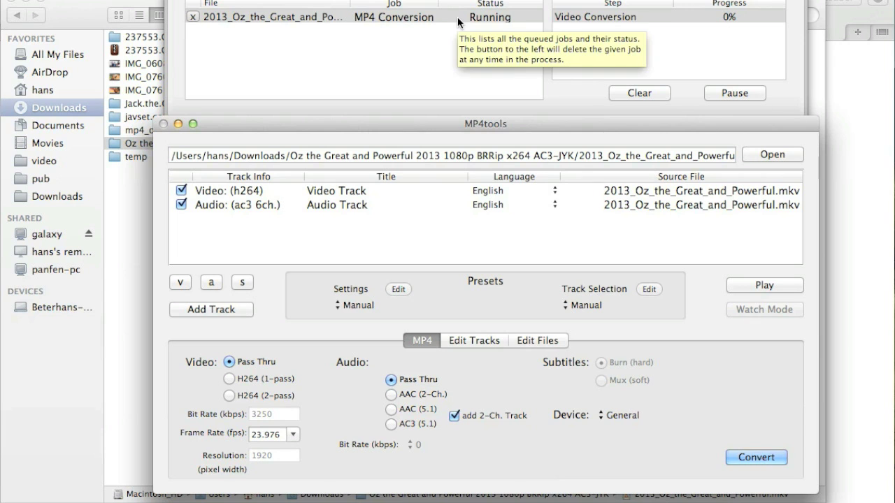
mouse_move(638, 37)
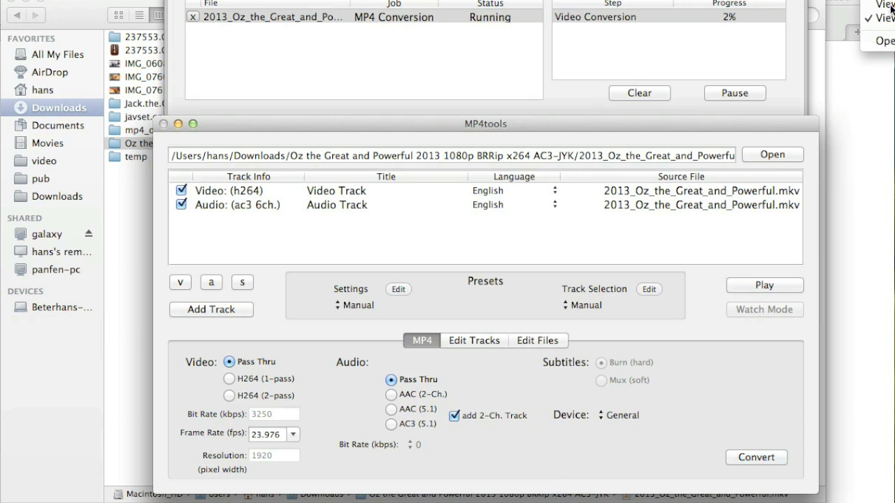
Bring up Date & Time settings from the menu-bar clock and move the window aside
left_click(883, 40)
left_click(618, 40)
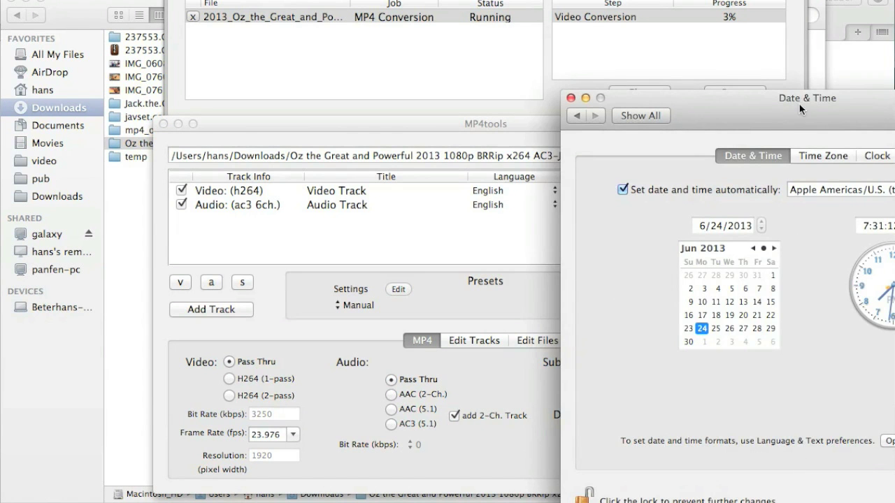
left_click_drag(769, 104, 624, 105)
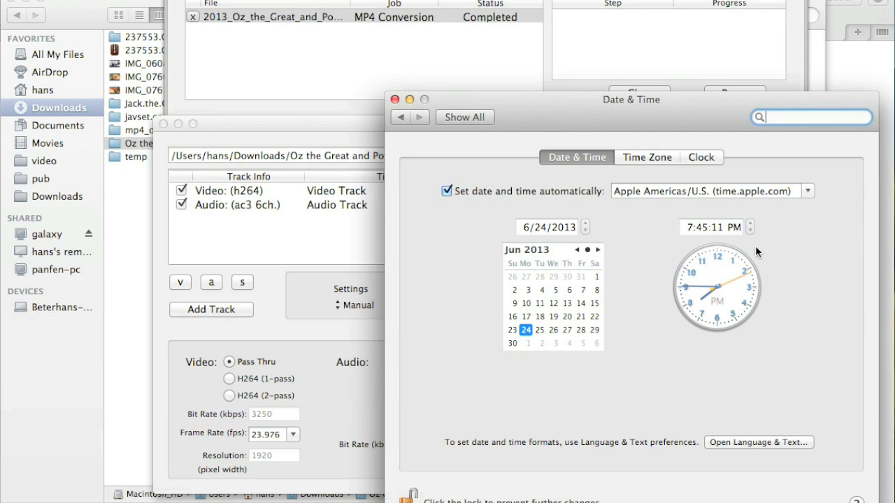
Close System Preferences and quit MP4tools
left_click(470, 118)
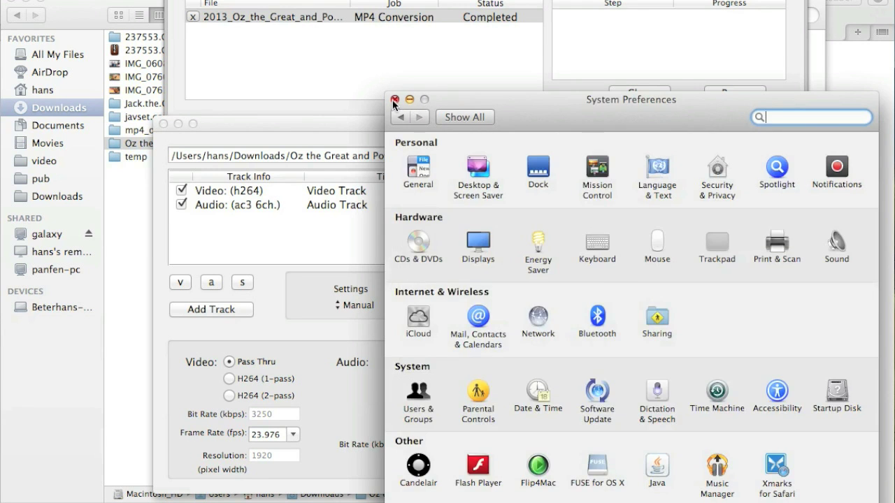
left_click(394, 100)
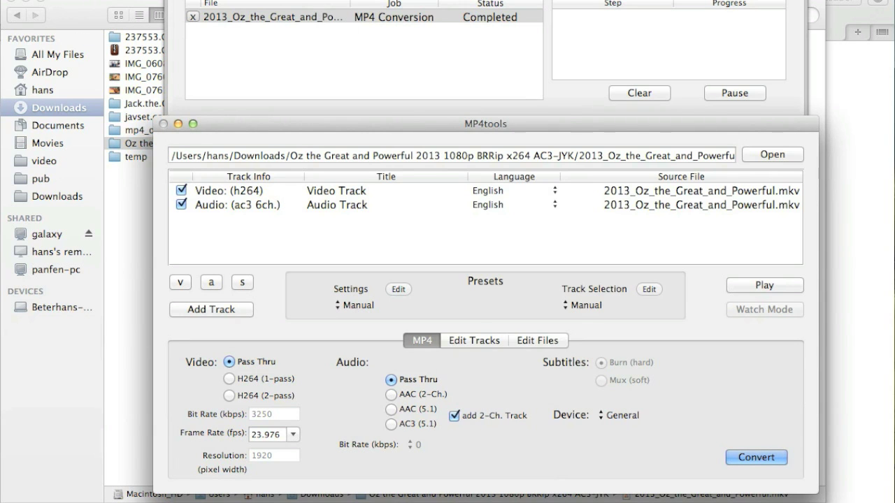
left_click(63, 0)
left_click(63, 1)
left_click(63, 1)
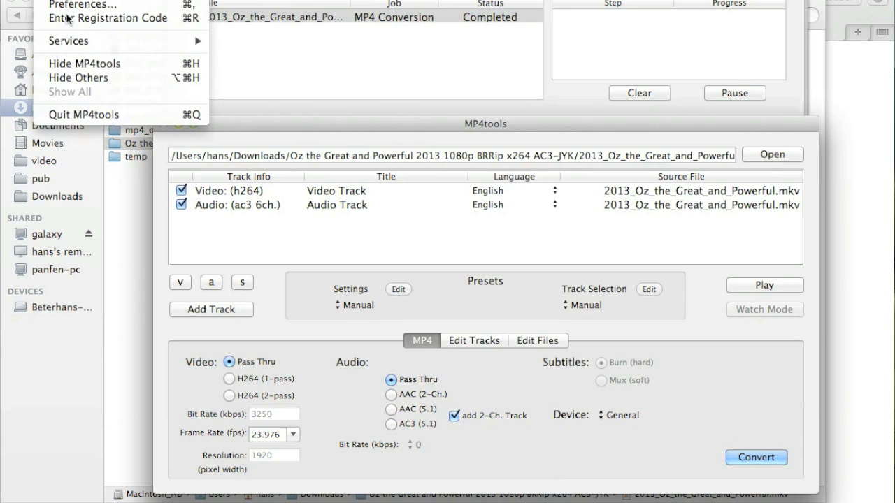
left_click(78, 111)
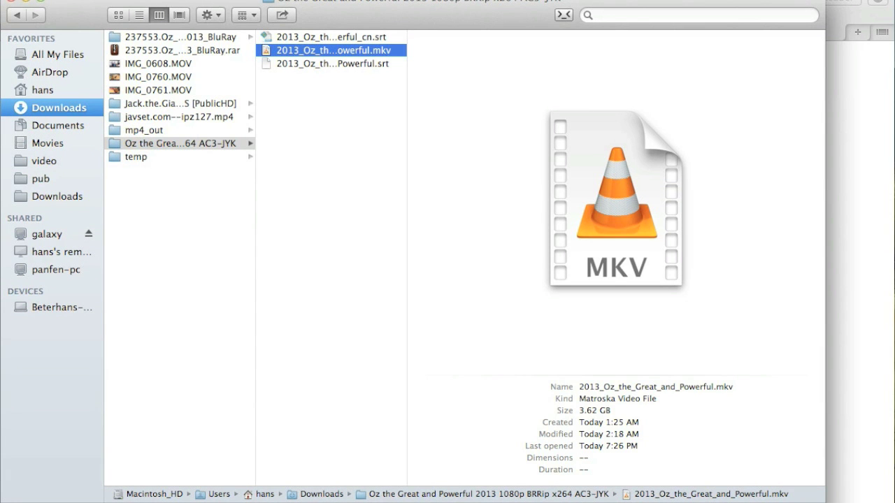
Switch to Safari and quit it
left_click(860, 5)
left_click(56, 1)
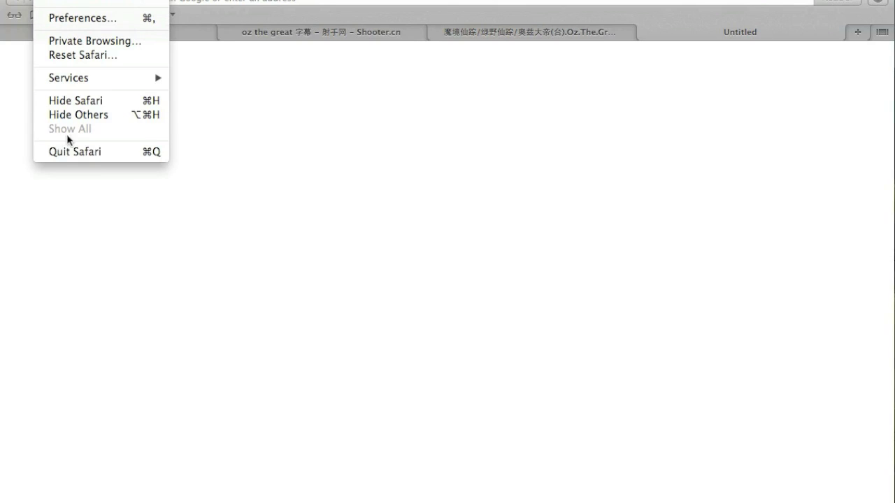
left_click(69, 154)
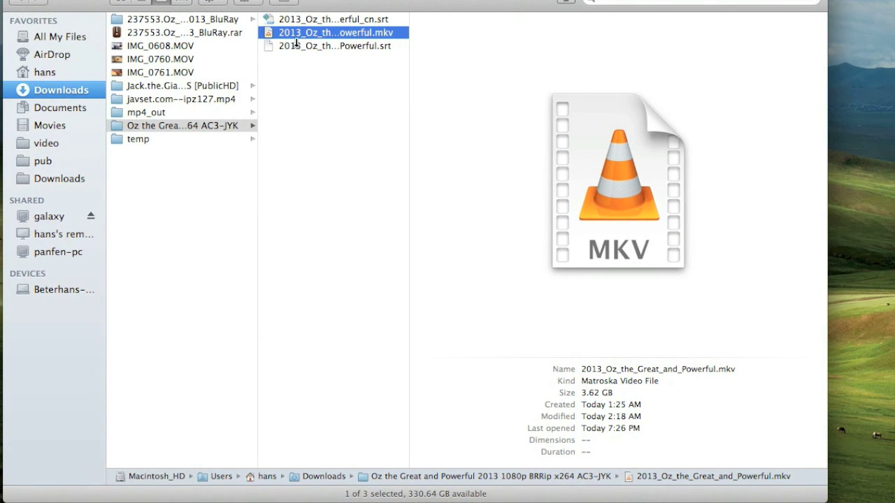
Open a new Finder window at Downloads > mp4_out and select the converted m4v file
key("super+n")
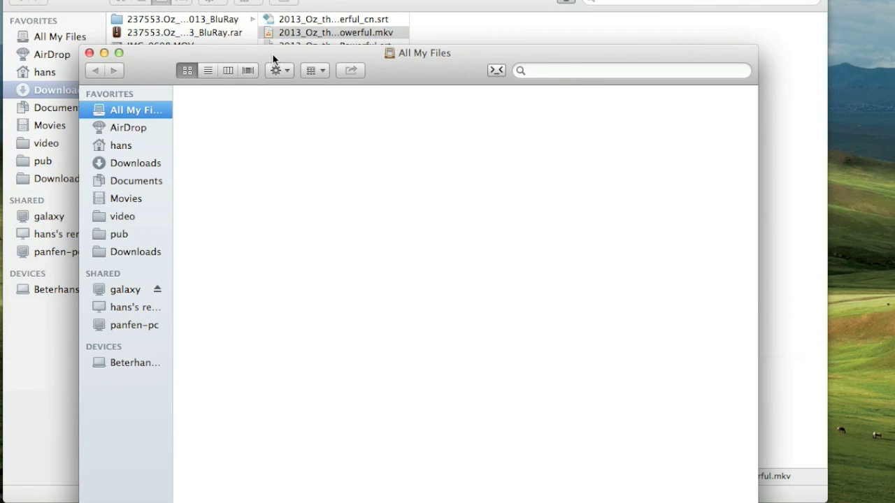
left_click_drag(272, 53, 391, 68)
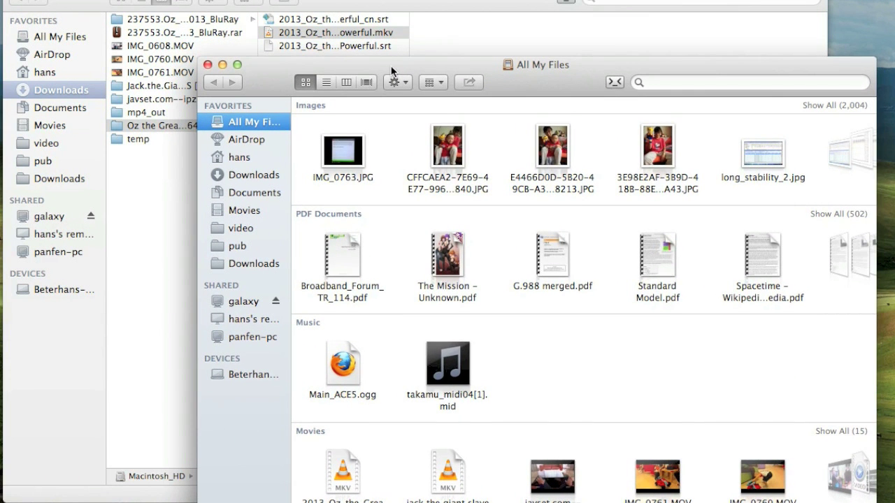
left_click(255, 192)
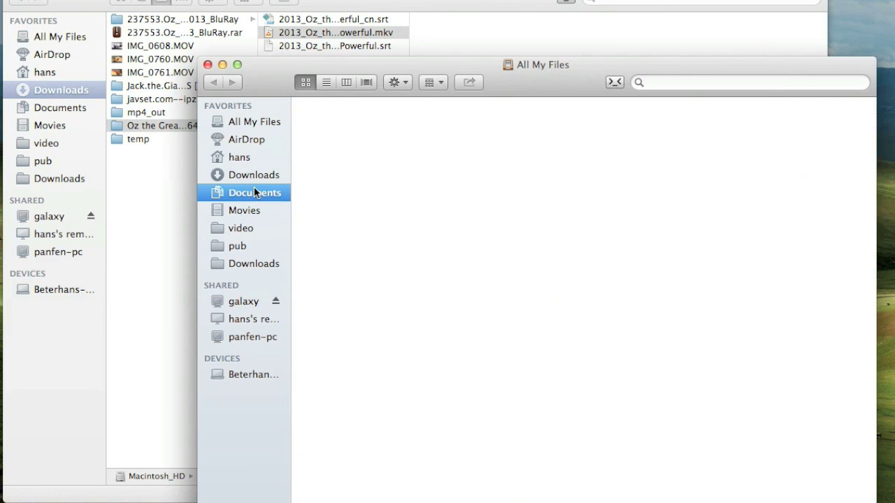
left_click(267, 173)
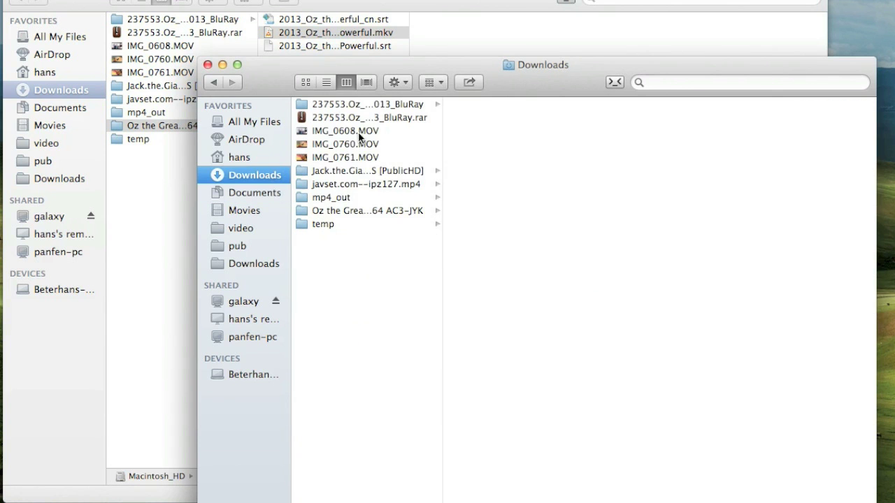
left_click(336, 197)
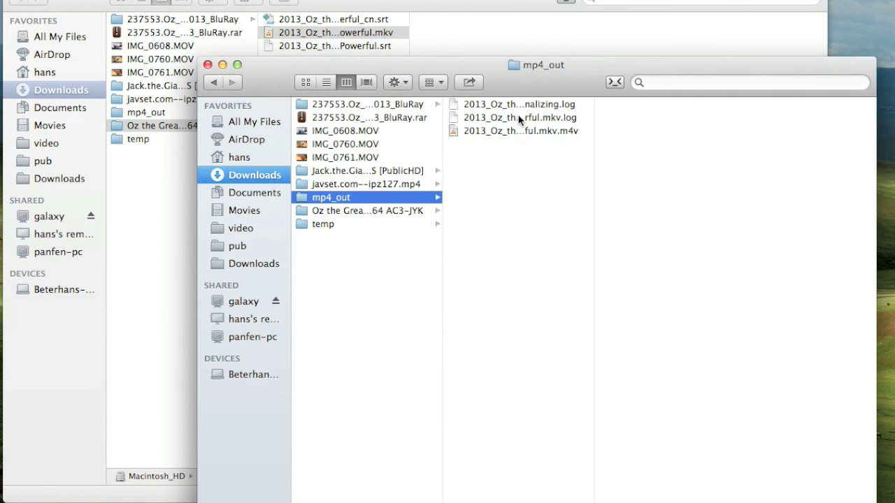
left_click(544, 133)
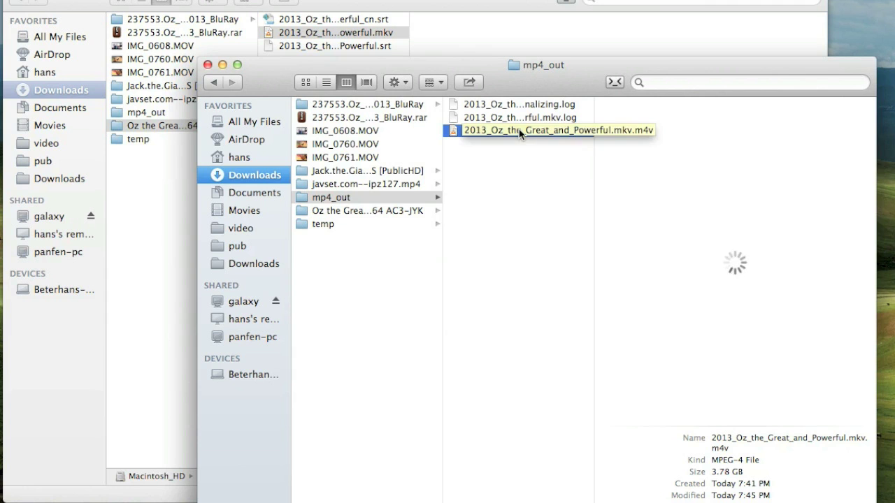
right_click(520, 133)
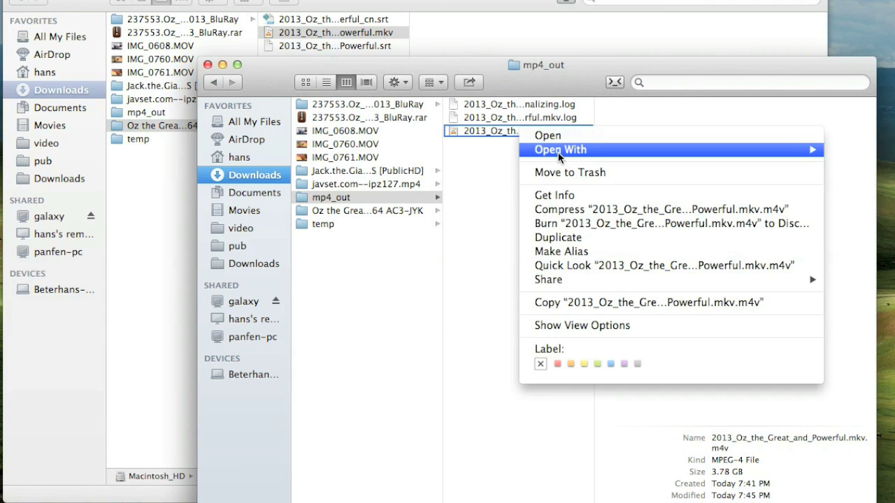
mouse_move(560, 149)
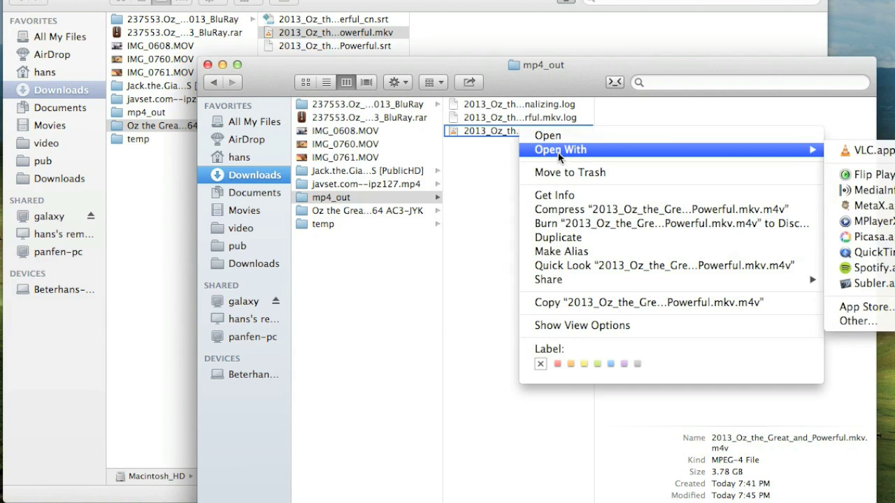
left_click(487, 169)
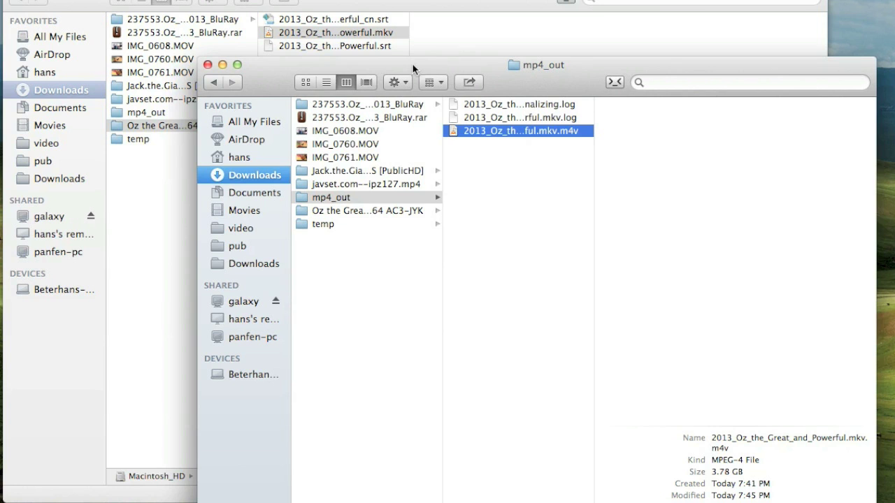
In icon view, rename the m4v to 2013_Oz_the_Great_and_Powerful.mp4 and accept the .mp4 extension
left_click(305, 81)
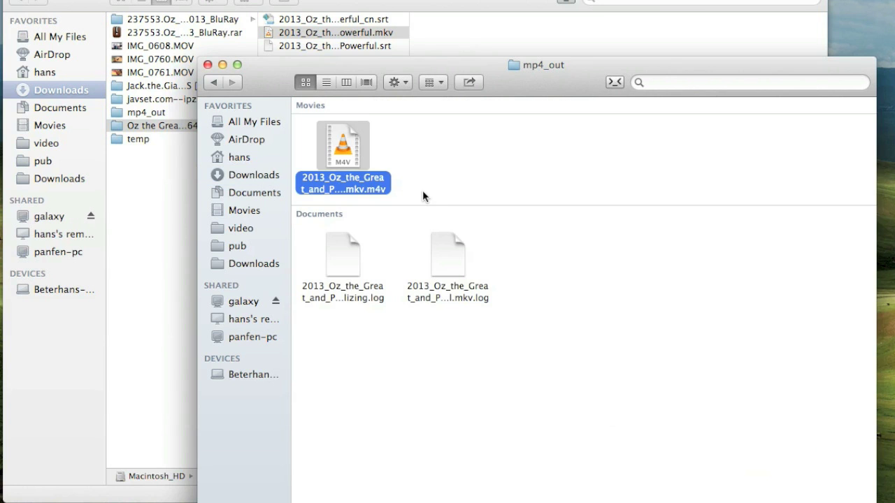
left_click(451, 156)
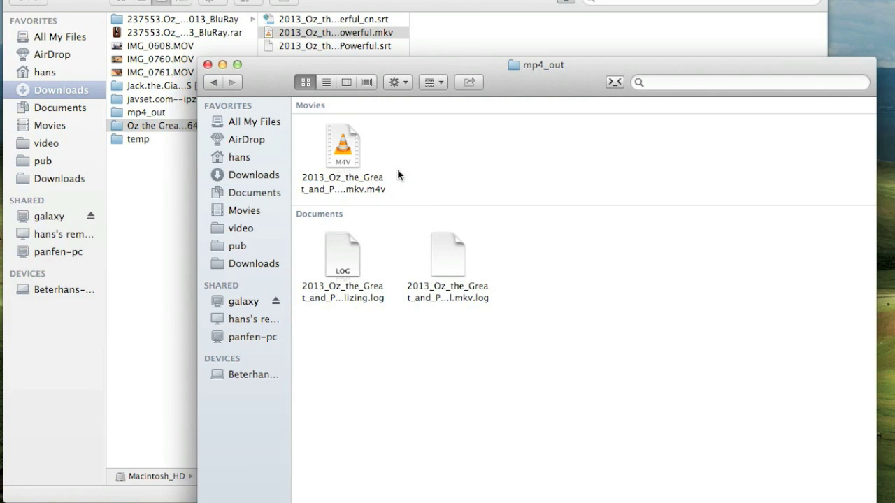
left_click(364, 192)
left_click(346, 184)
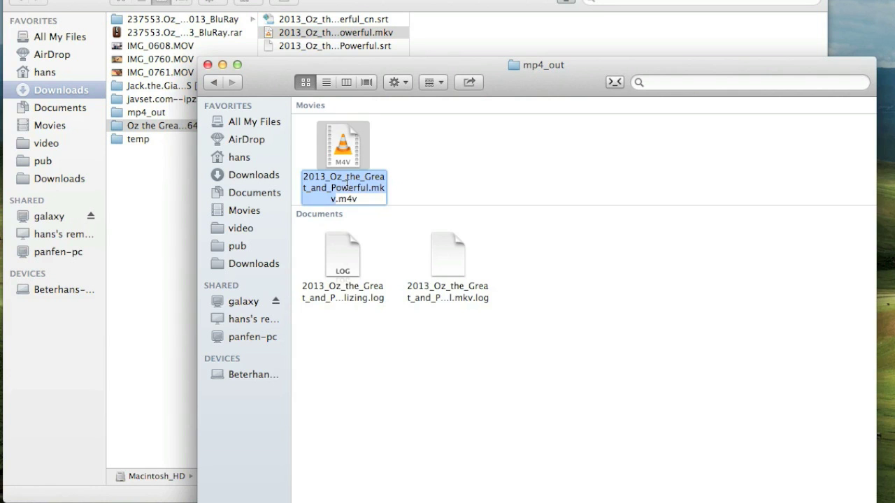
left_click(353, 198)
left_click_drag(371, 188, 381, 203)
type("mp4")
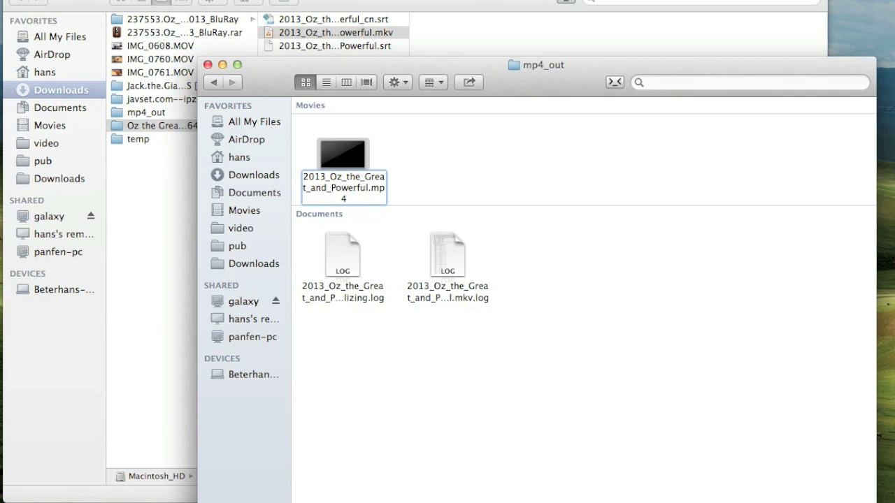
key("Return")
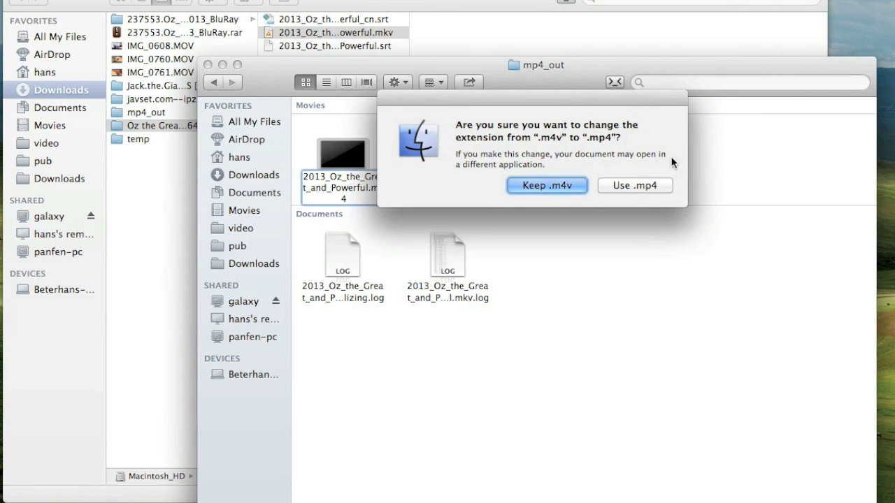
left_click(635, 188)
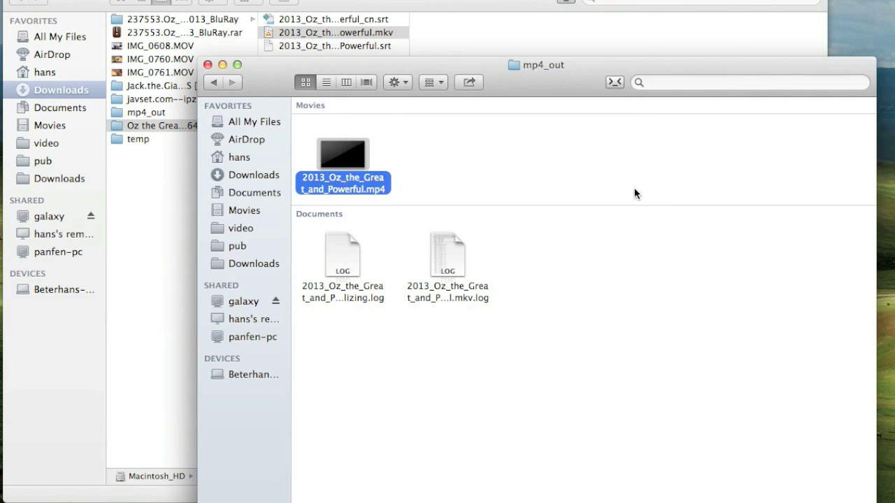
In iTunes Advanced preferences, untick 'Copy files to iTunes Media folder when adding to library'
left_click(564, 171)
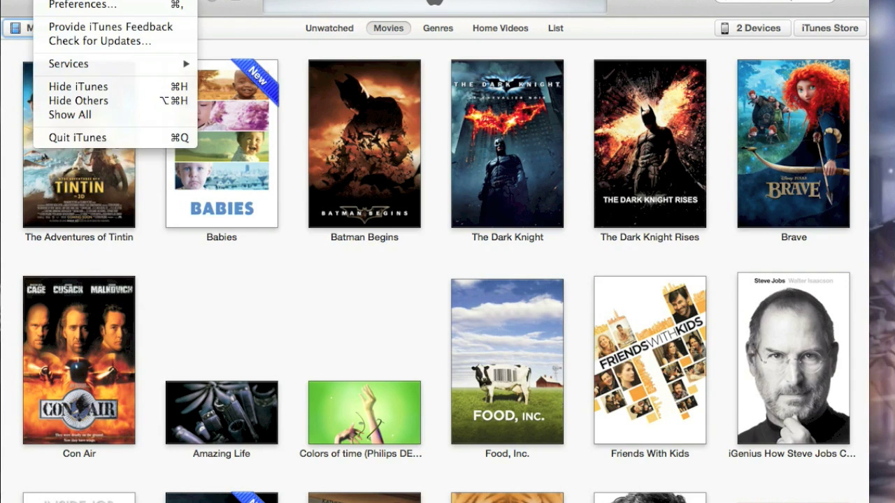
left_click(70, 5)
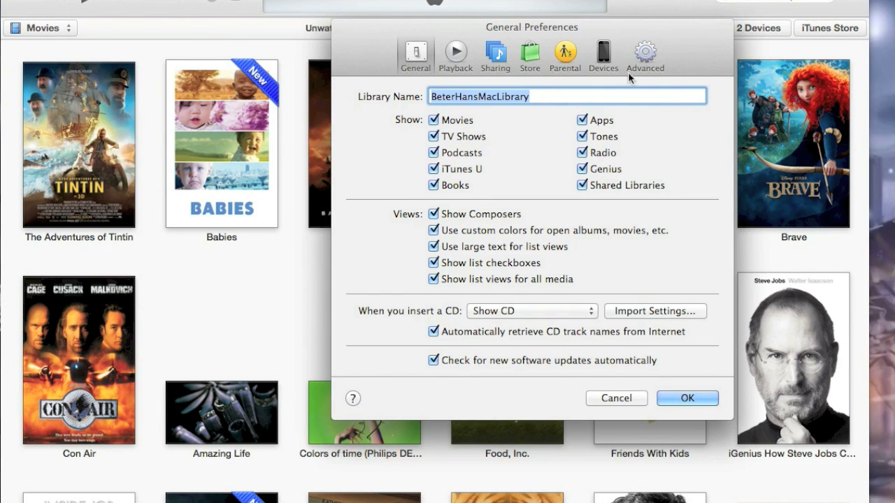
left_click(628, 72)
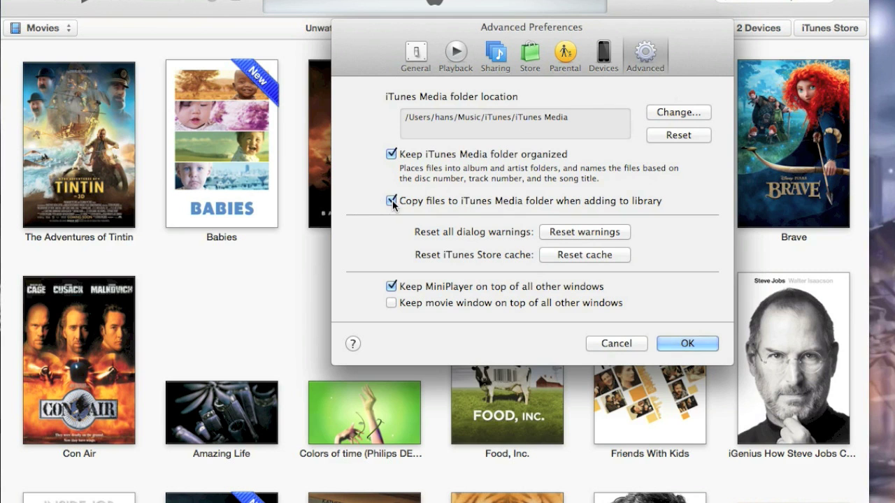
left_click(392, 201)
left_click(681, 346)
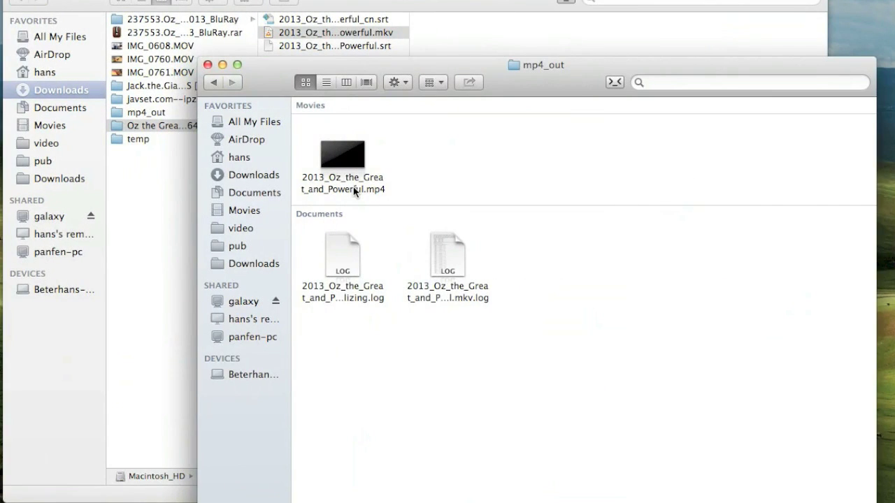
Move the mp4 file aside and show Mission Control with Desktops 1–3 and the mp4_out window
left_click_drag(355, 191, 270, 229)
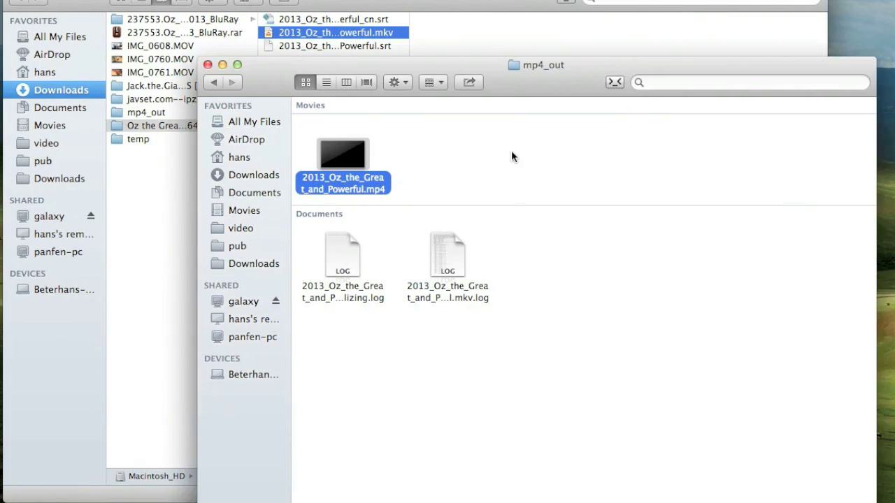
key("ctrl+Up")
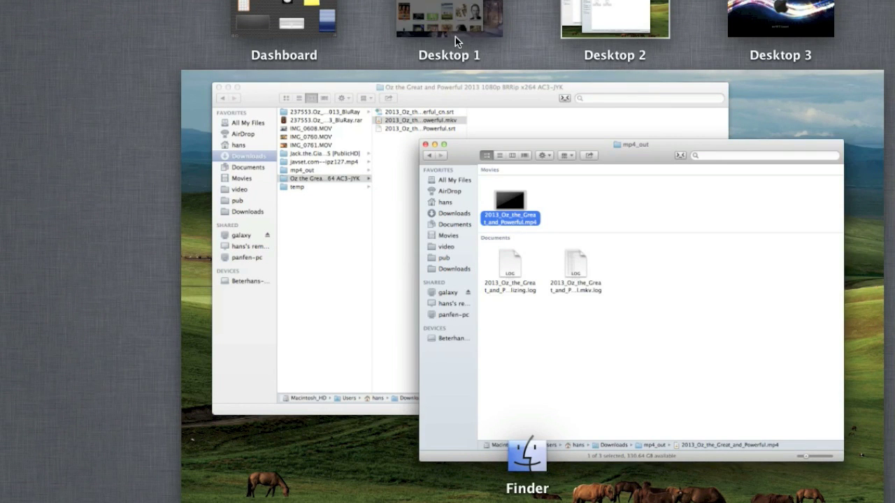
Move the iTunes window onto Desktop 2 and switch to that desktop
left_click(456, 10)
left_click(458, 161)
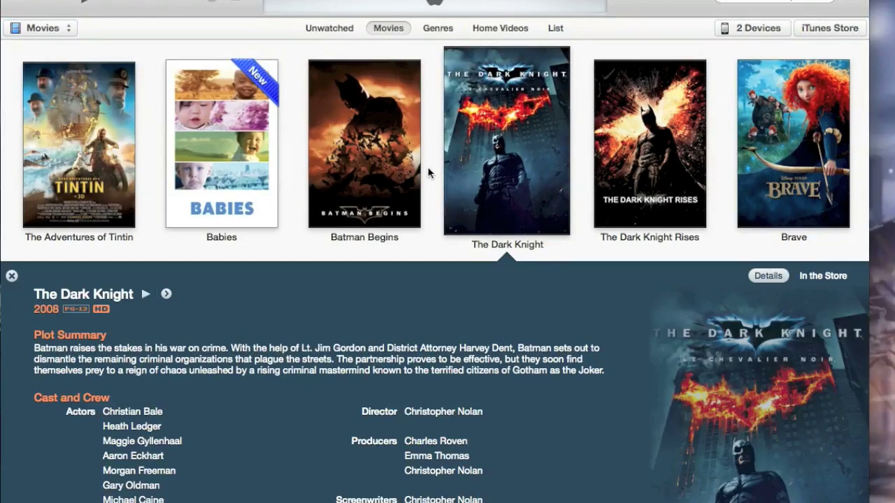
key("ctrl+Up")
left_click_drag(418, 224, 599, 14)
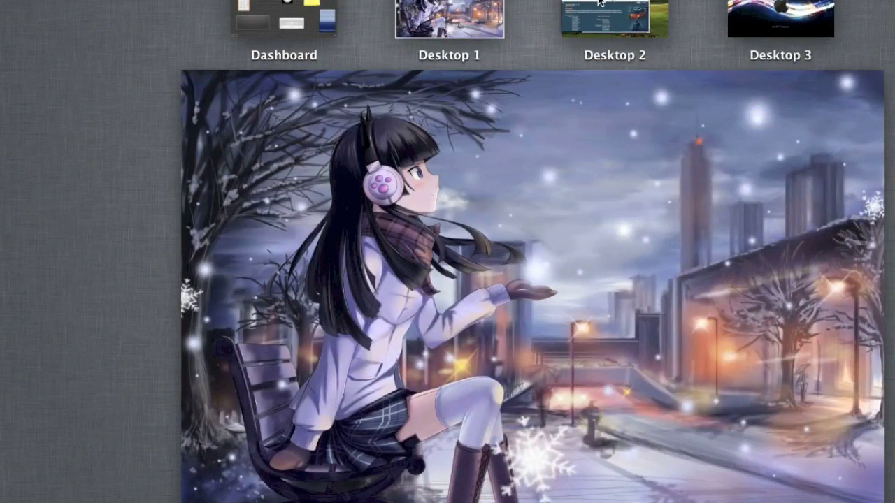
left_click(601, 7)
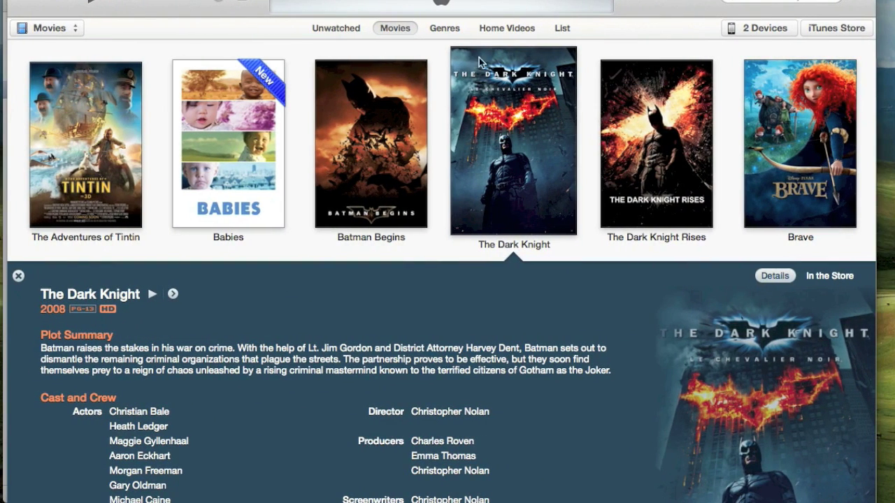
Delete the old Oz item from Home Videos and drag the new mp4 into iTunes
left_click(501, 28)
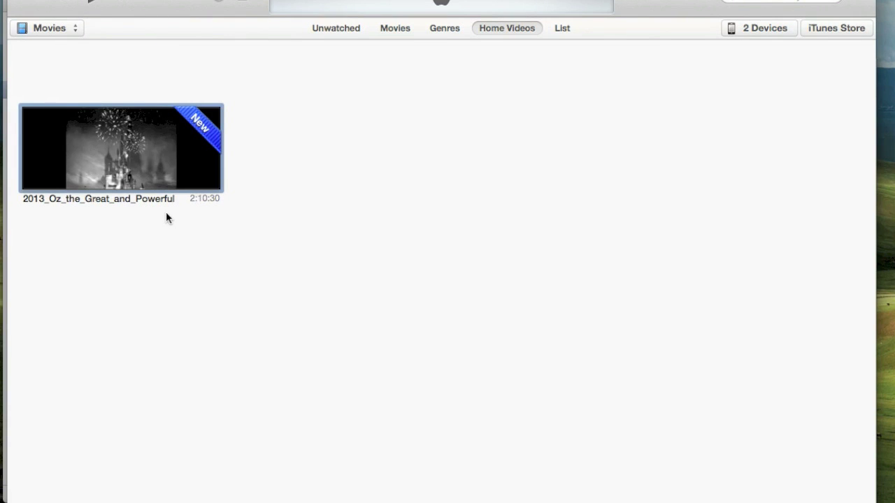
right_click(190, 160)
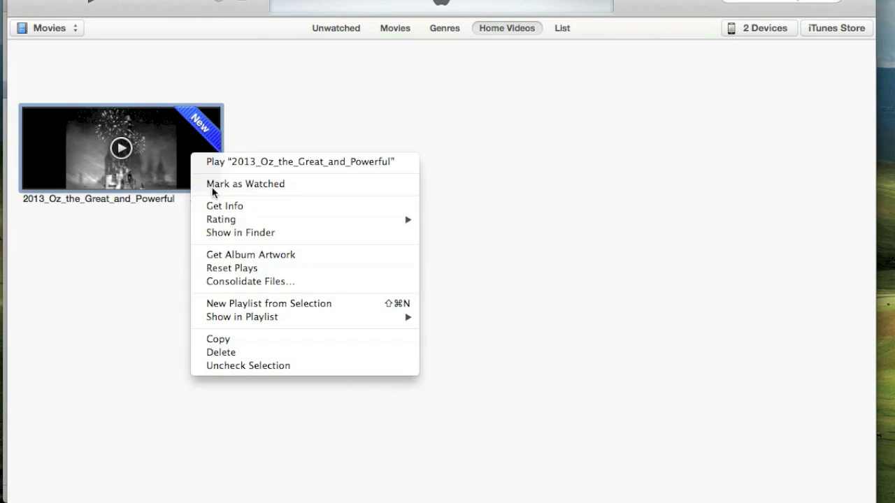
left_click(238, 354)
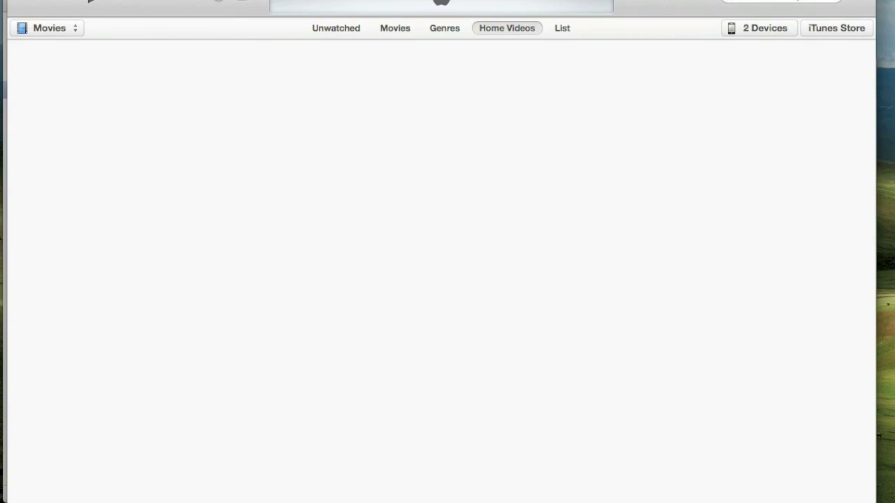
key("super+Tab")
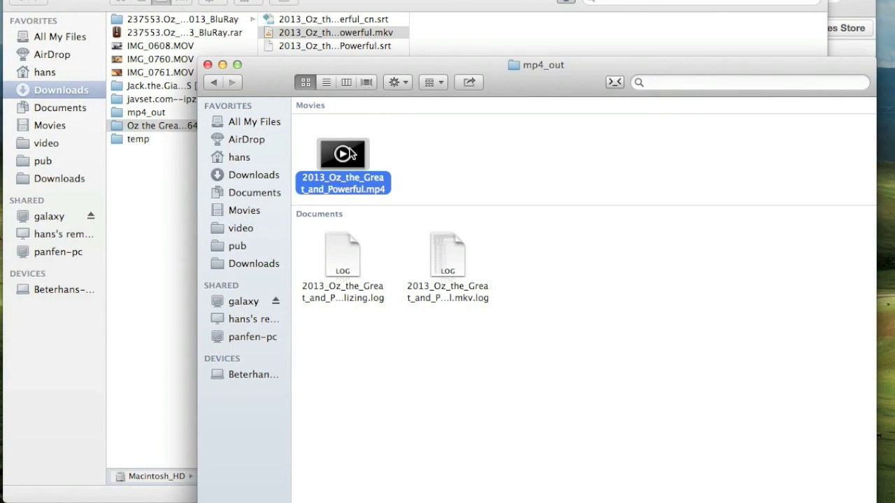
left_click_drag(366, 185, 195, 502)
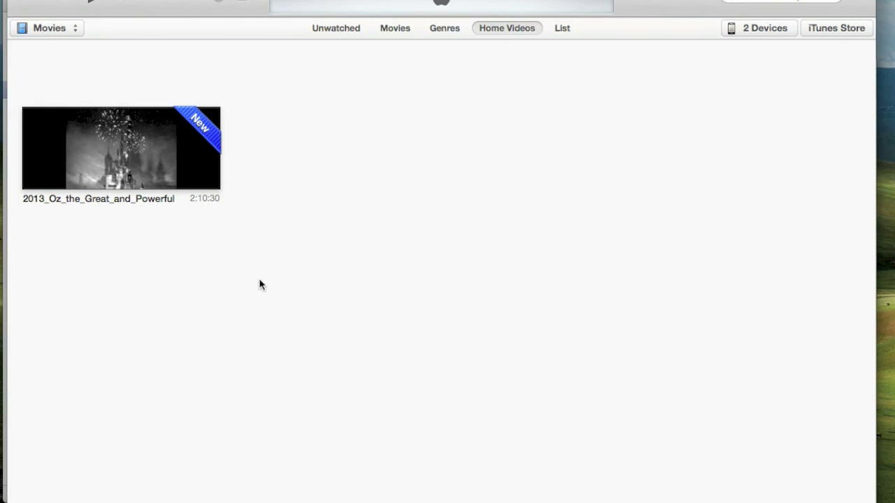
right_click(195, 175)
left_click(323, 117)
left_click(389, 27)
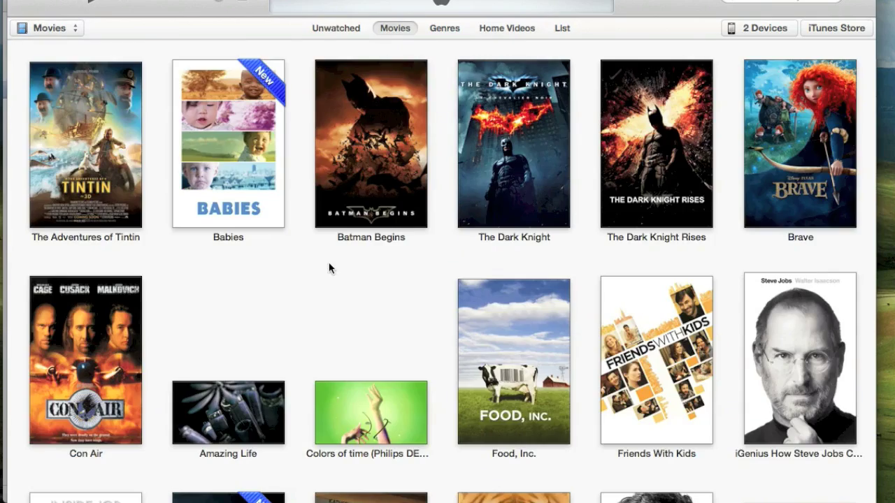
scroll(329, 268, "down", 5)
scroll(329, 265, "up", 1)
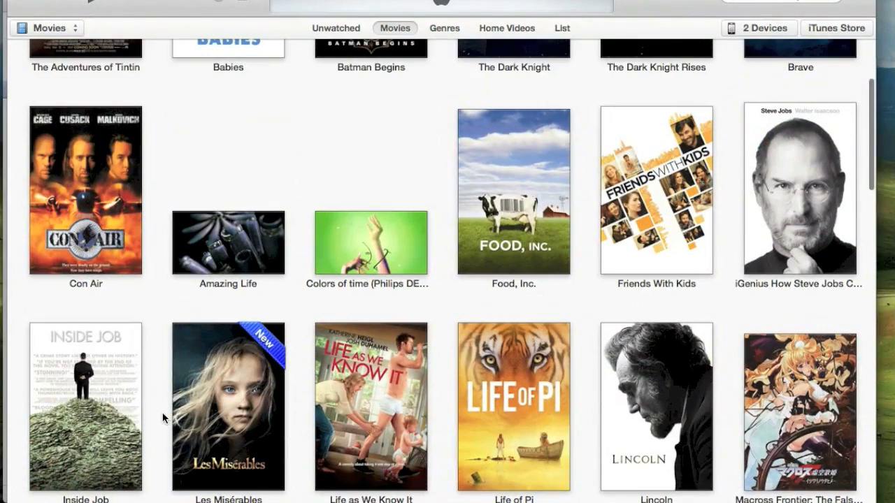
left_click(198, 413)
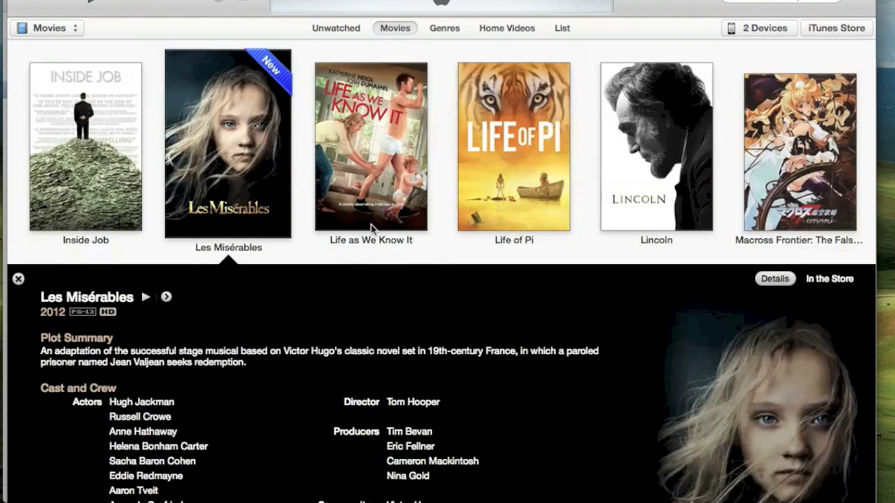
scroll(371, 229, "down", 1)
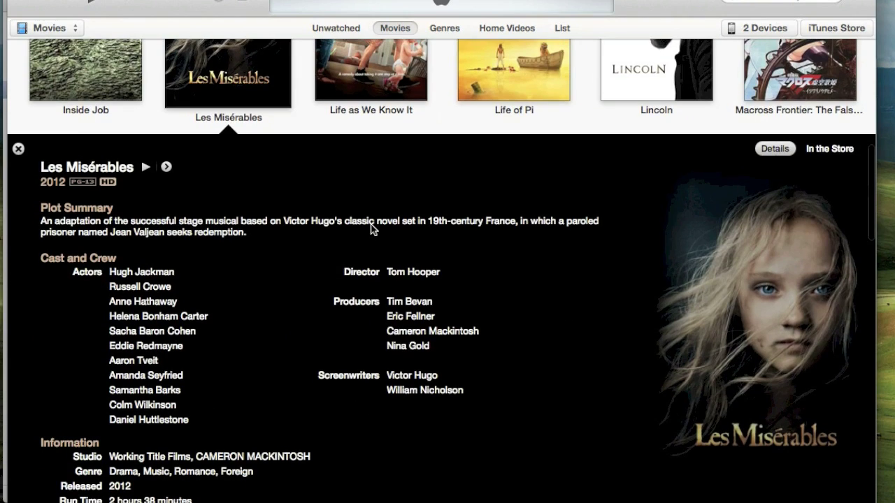
scroll(372, 230, "up", 8)
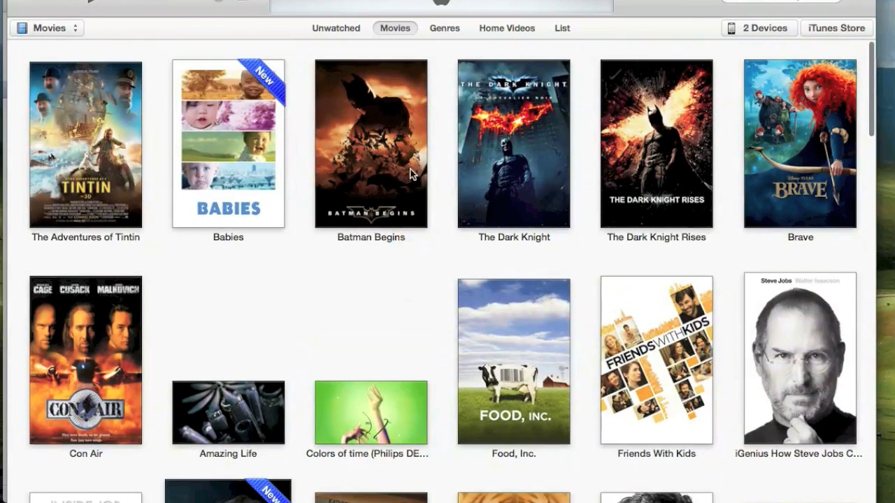
left_click(501, 27)
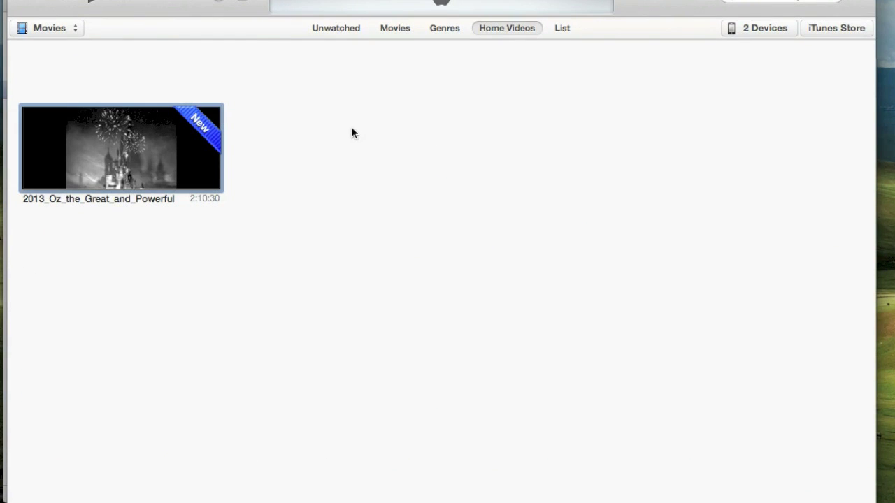
Delete the Oz video from iTunes, then open 2013_Oz_the_Great_and_Powerful.mp4 with Subler.app
right_click(212, 151)
left_click(238, 344)
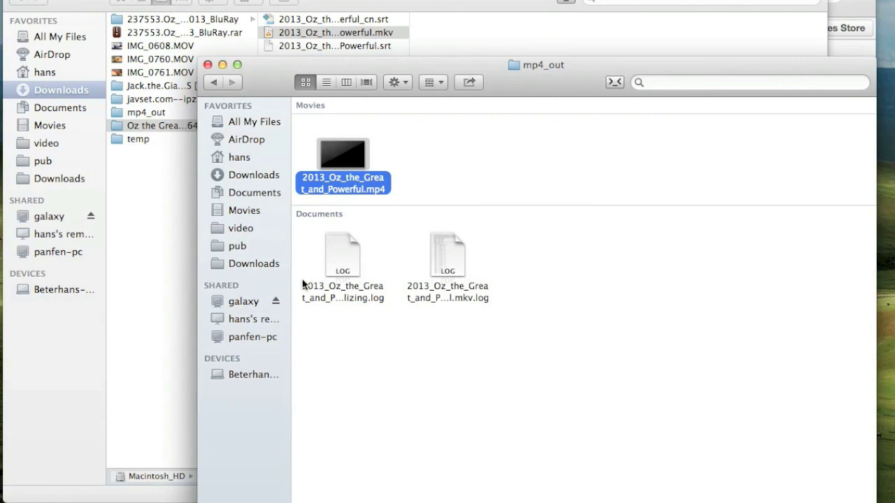
right_click(346, 189)
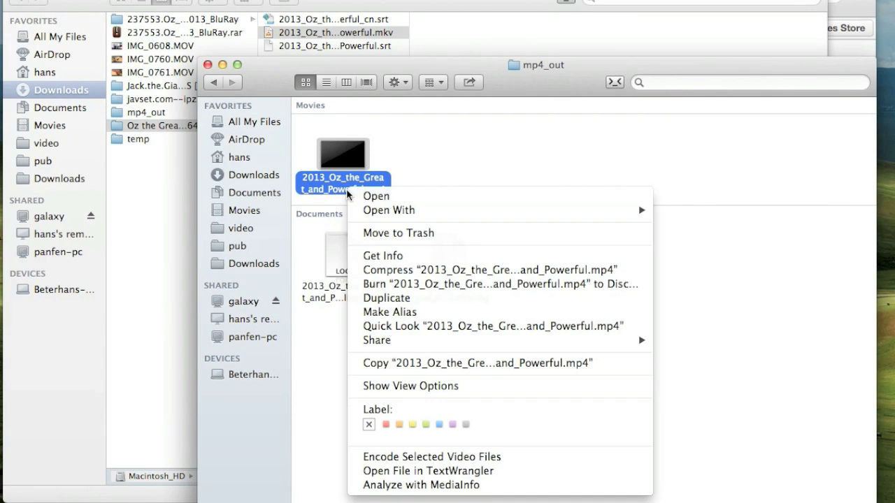
mouse_move(384, 217)
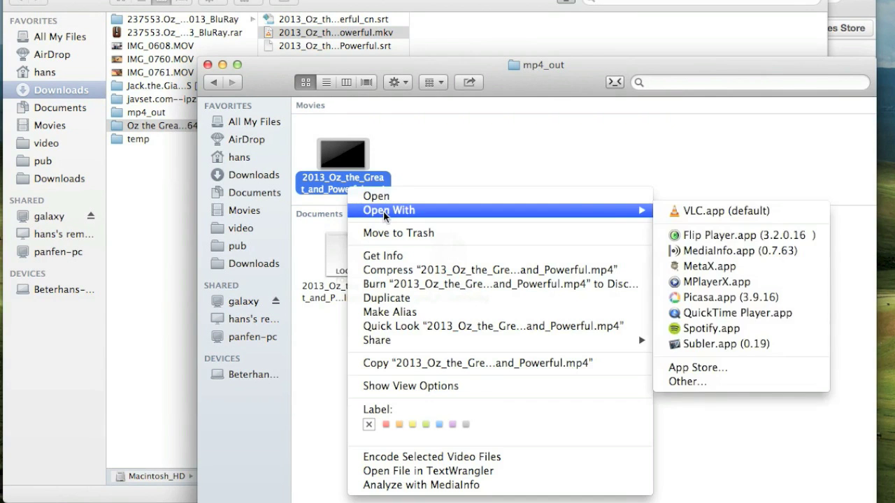
left_click(709, 344)
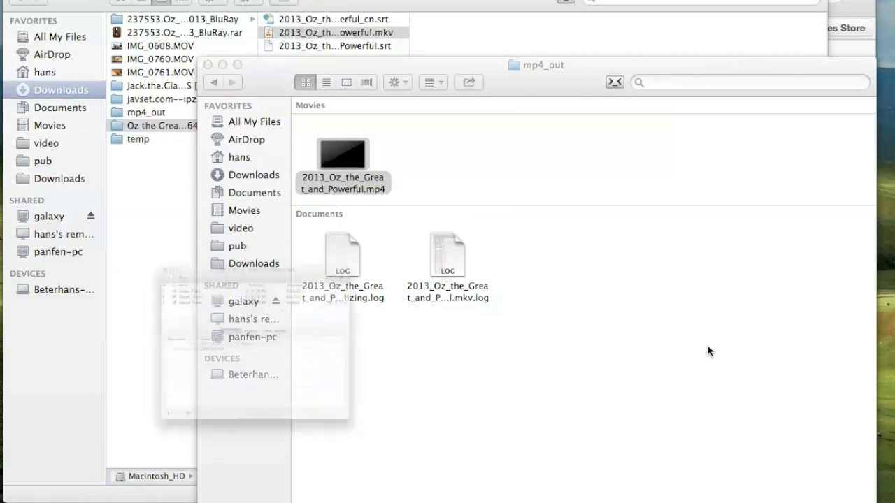
left_click_drag(382, 166, 764, 149)
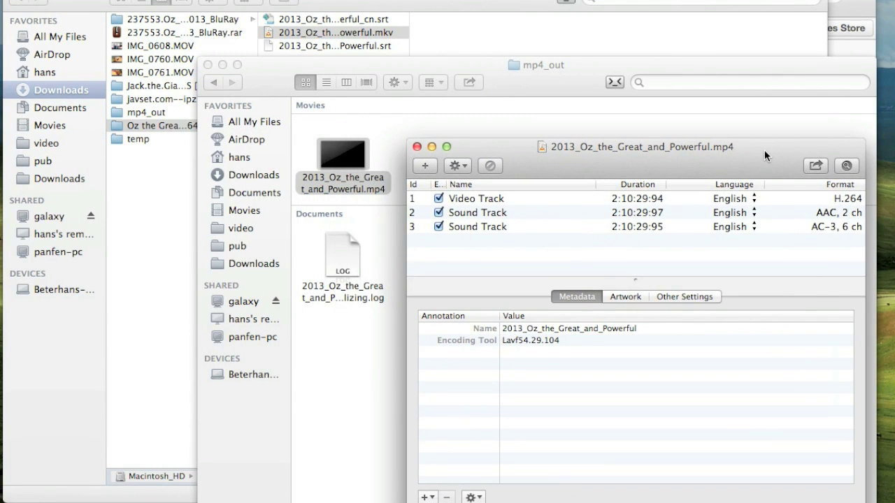
Disable the AC-3 6-channel track and add the English and cn .srt files as subtitle tracks
left_click(439, 227)
left_click(466, 251)
left_click_drag(348, 49, 467, 249)
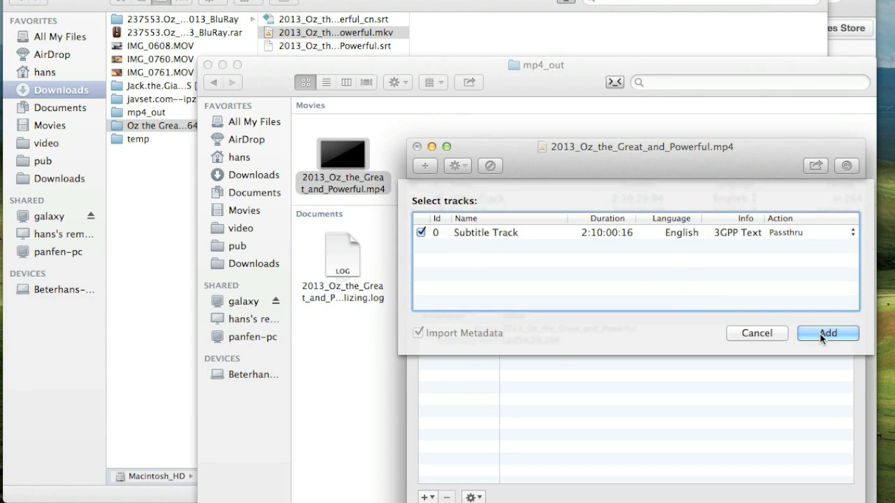
left_click(819, 332)
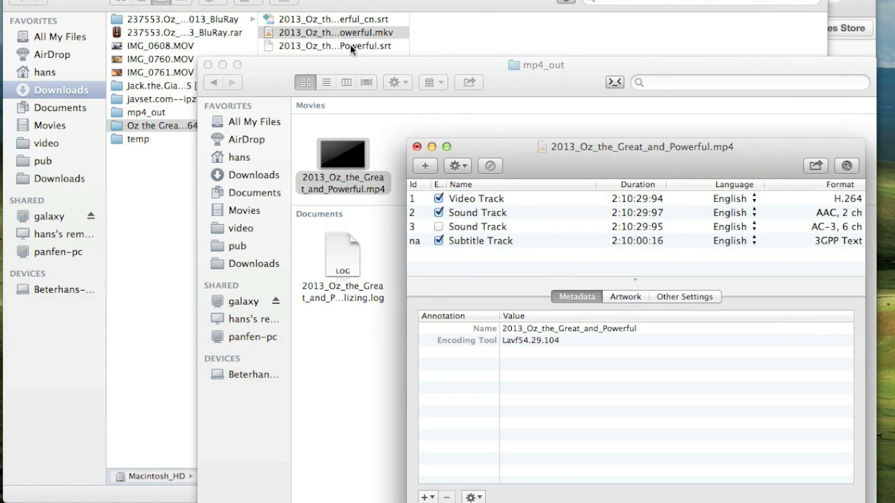
left_click_drag(337, 20, 463, 232)
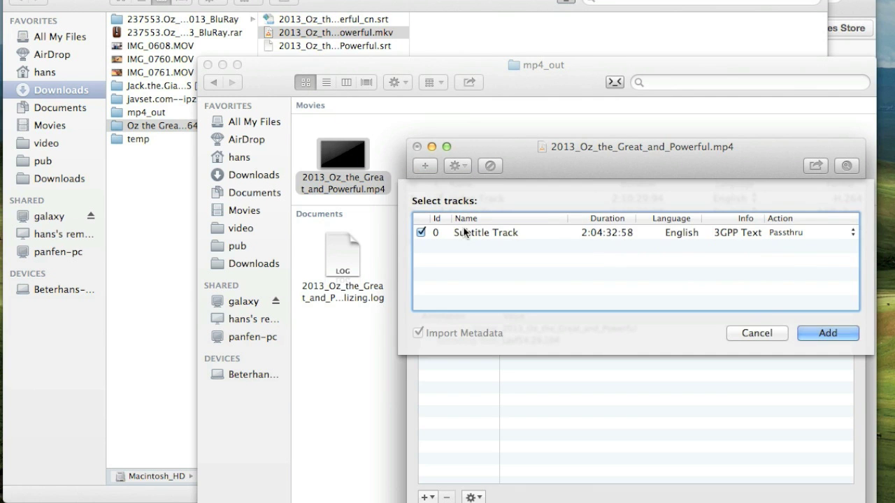
left_click(827, 334)
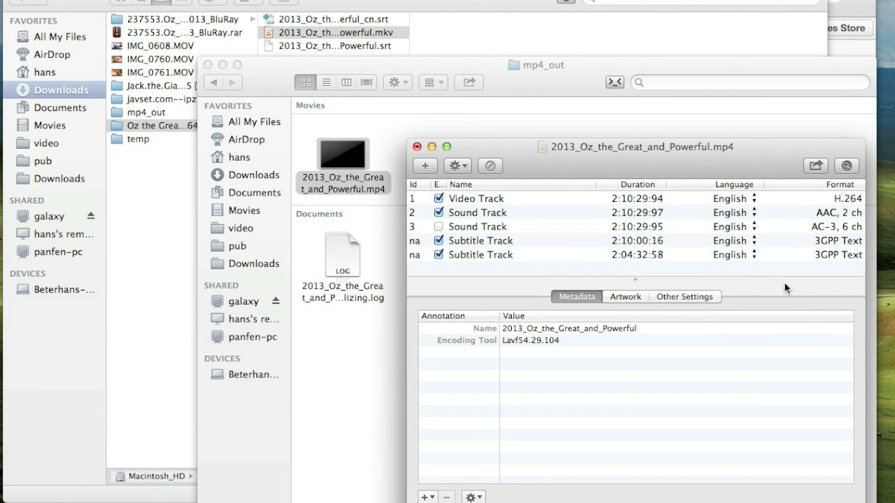
Set the second subtitle track's language to Chinese
left_click(754, 254)
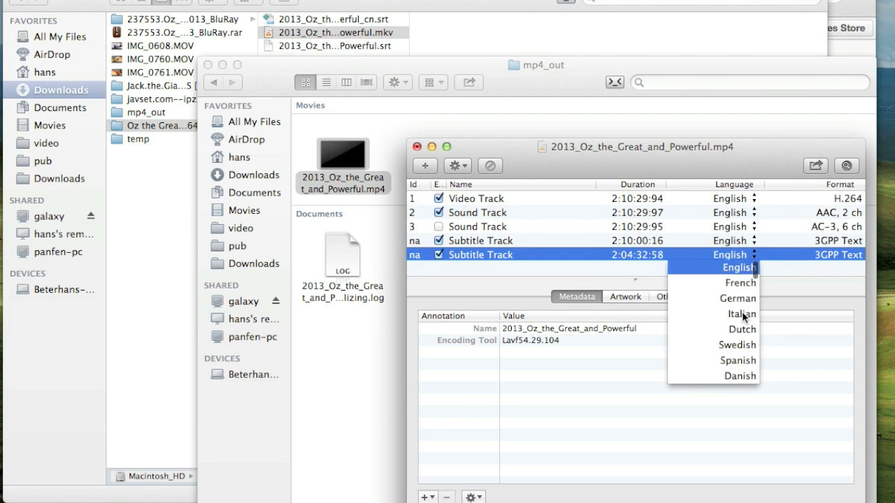
scroll(741, 313, "down", 3)
scroll(742, 314, "down", 4)
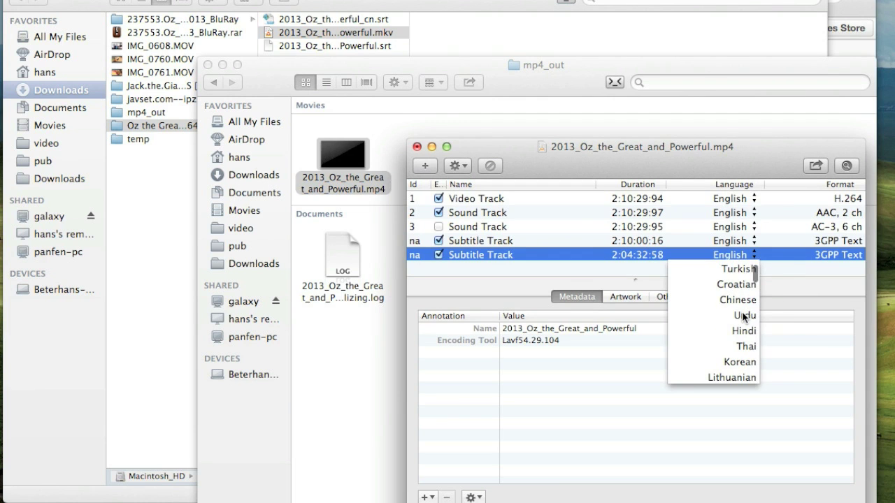
left_click(729, 299)
left_click(755, 267)
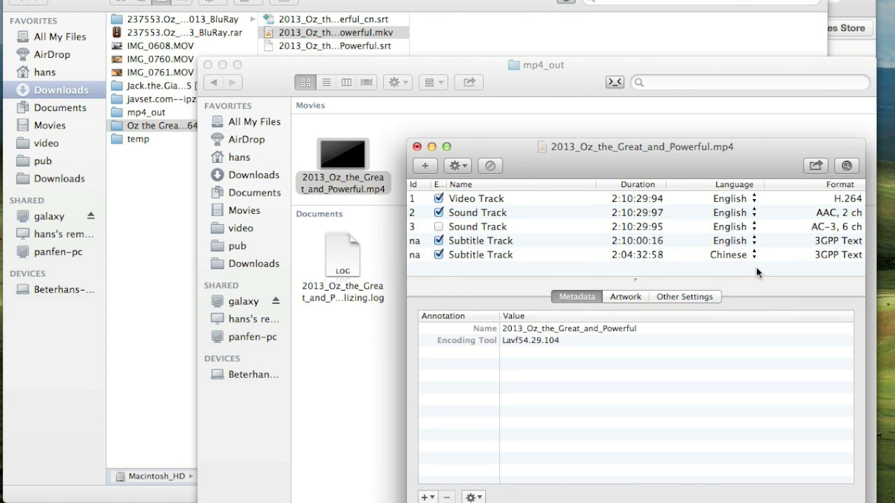
Leave only the English subtitle track enabled, with the Chinese subtitle switched off
left_click(439, 241)
left_click(439, 255)
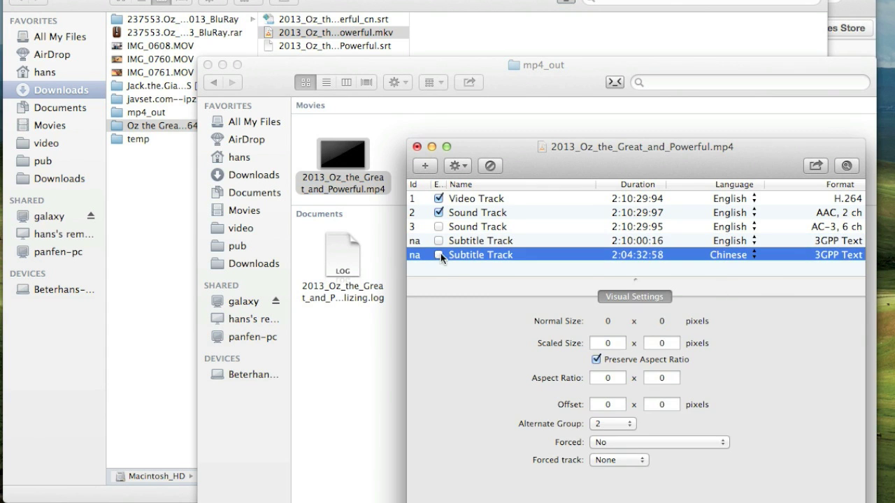
left_click(448, 273)
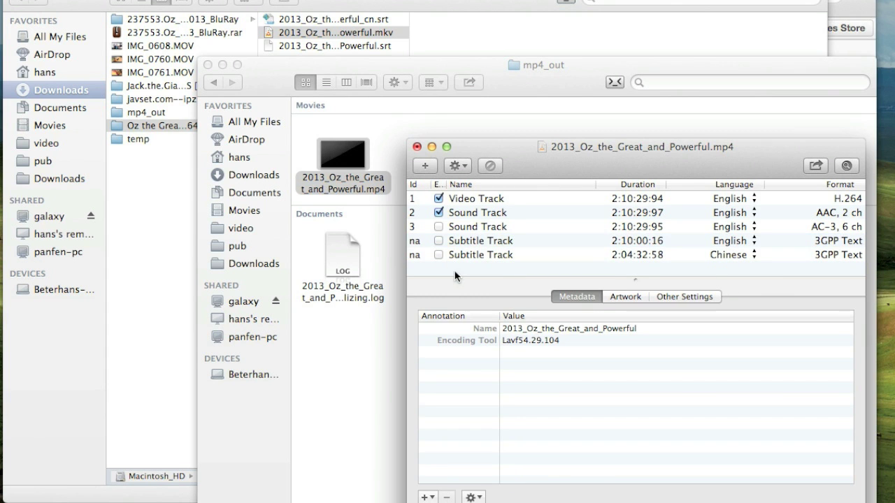
left_click(438, 242)
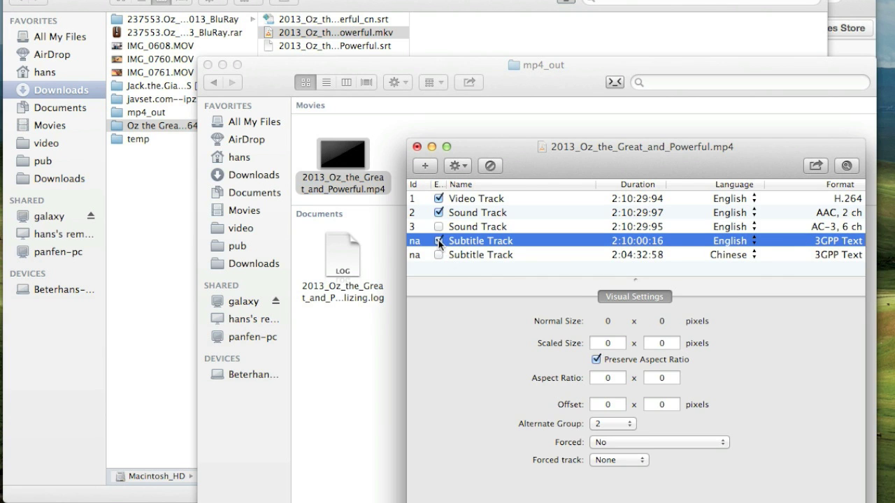
left_click(460, 270)
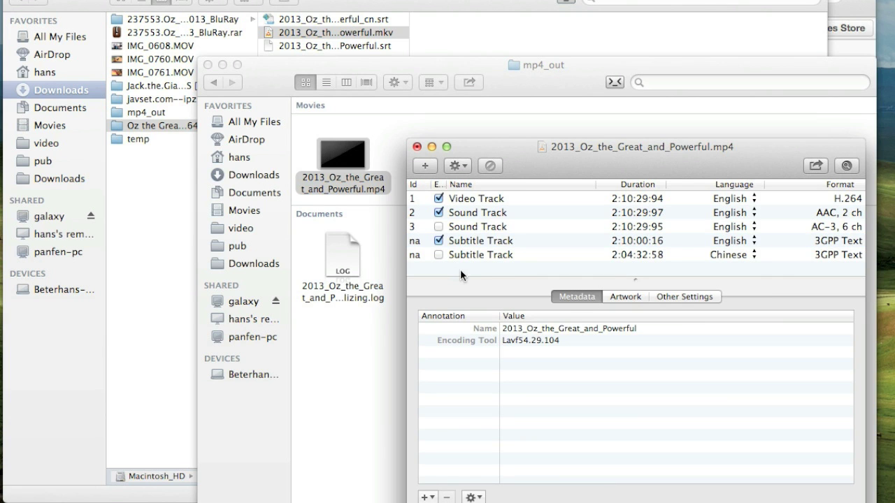
Save 2013_Oz_the_Great_and_Powerful.mp4 with Cmd+S until the Saving sheet finishes
key("super+s")
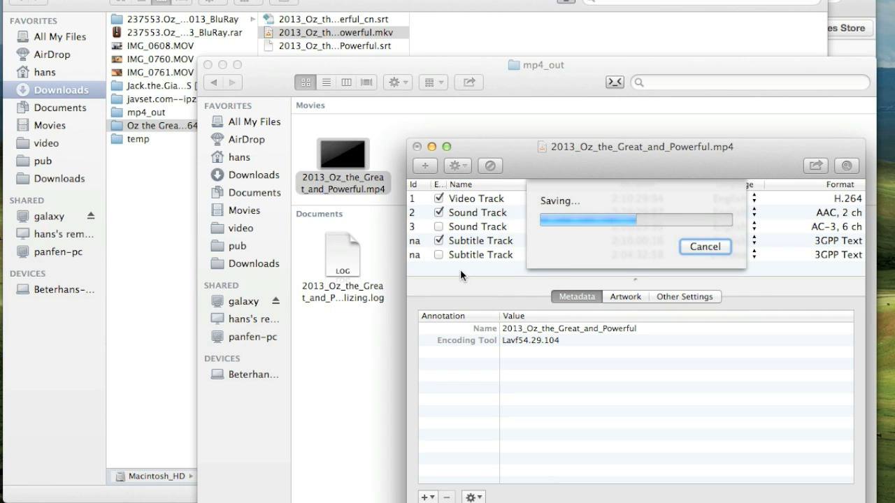
left_click(512, 149)
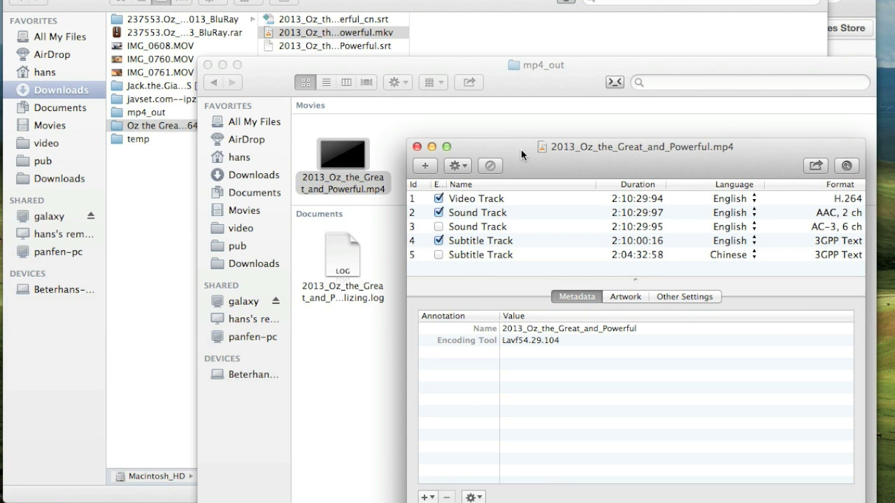
Search TheMovieDB for 'oz the great and powerful' and add the matched movie's details
left_click(847, 167)
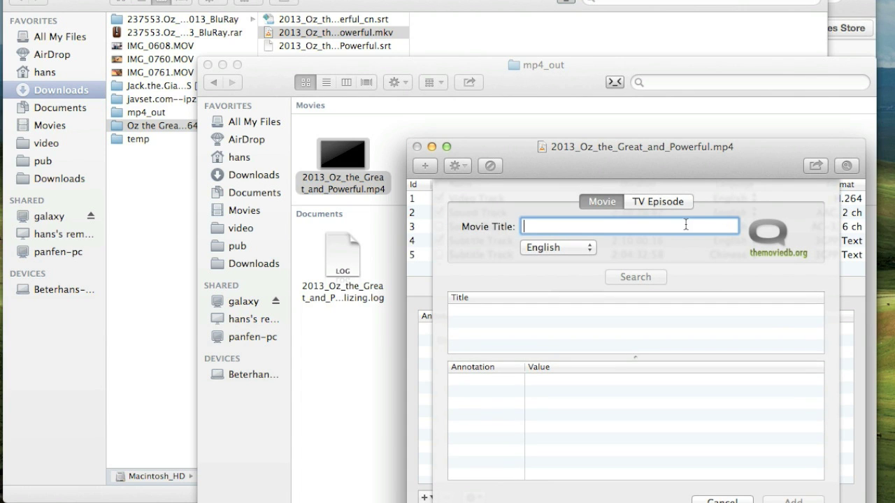
type("o")
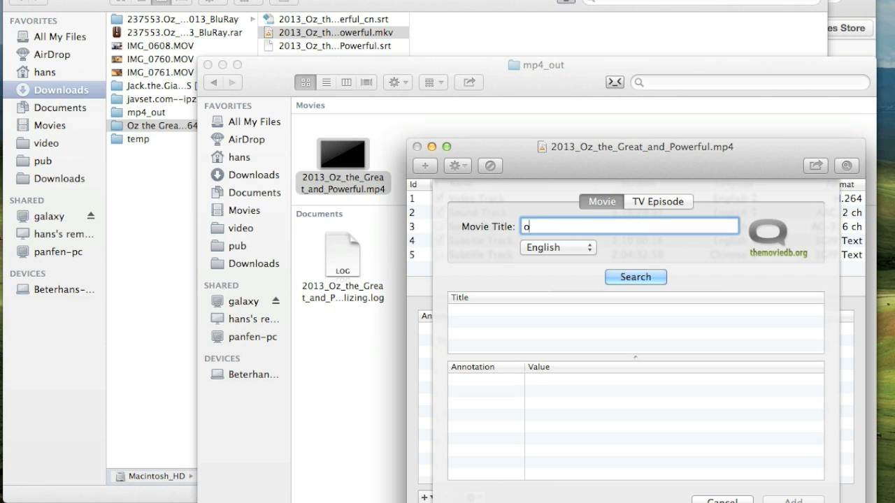
type("z the great and p")
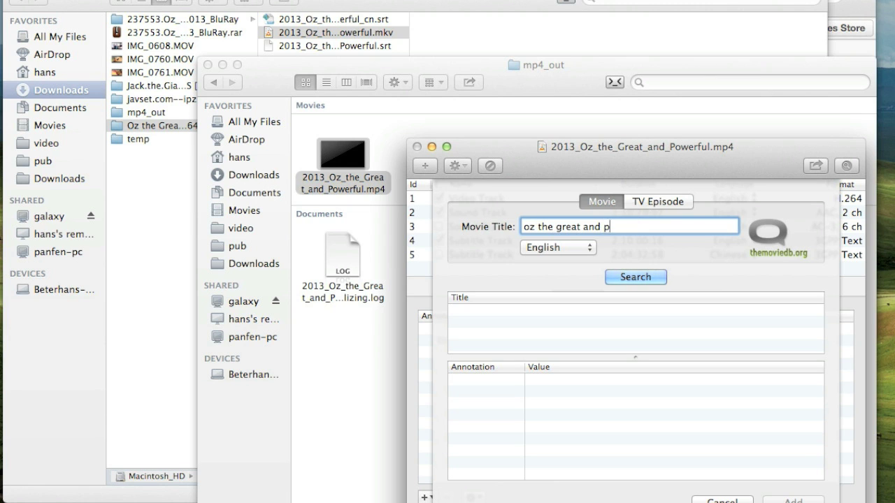
type("owerful")
left_click(645, 277)
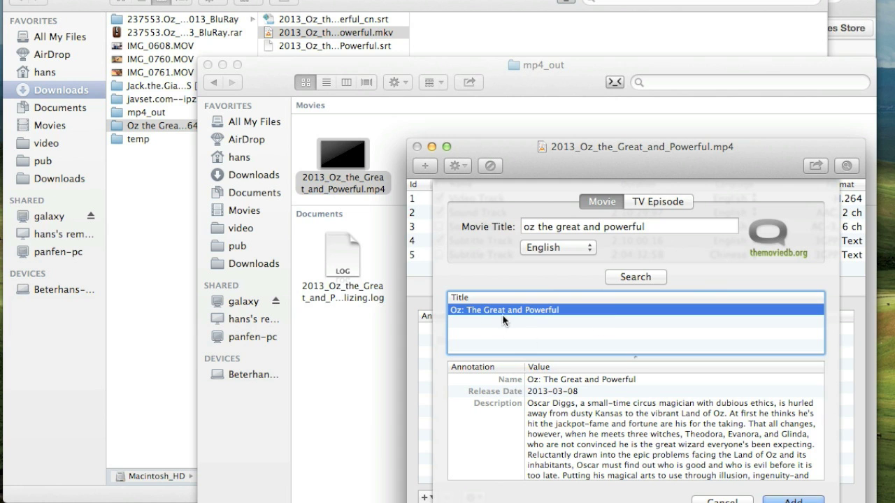
scroll(586, 404, "down", 5)
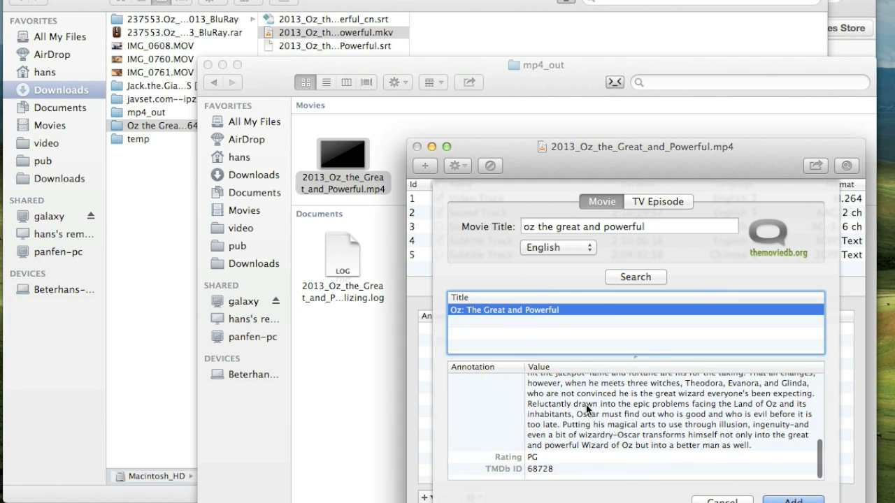
left_click(778, 500)
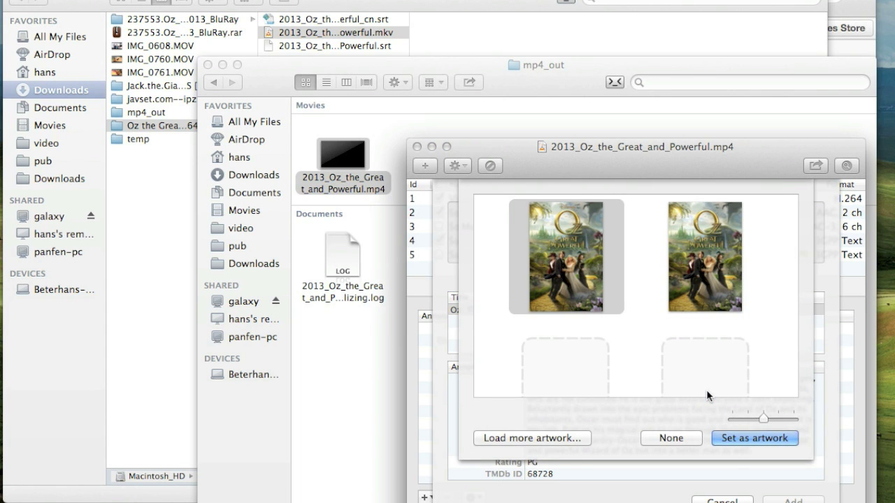
Set the first Oz: The Great and Powerful poster as the file's artwork
scroll(712, 266, "down", 3)
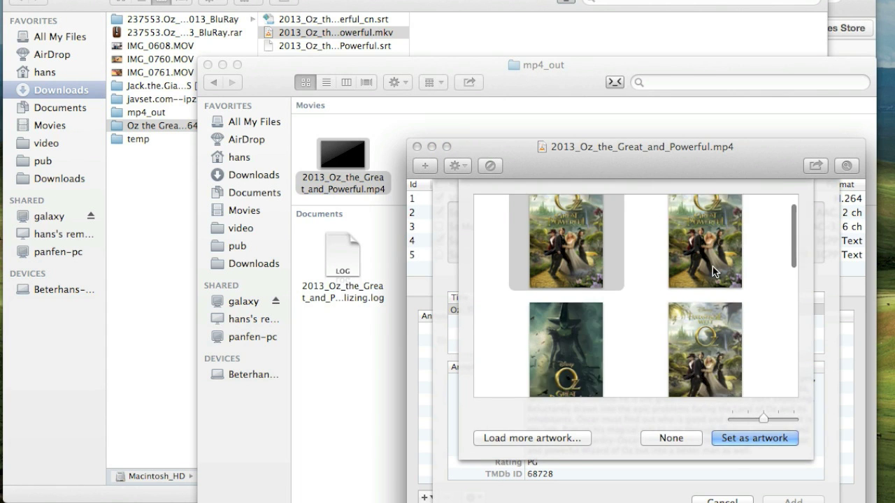
scroll(712, 266, "up", 3)
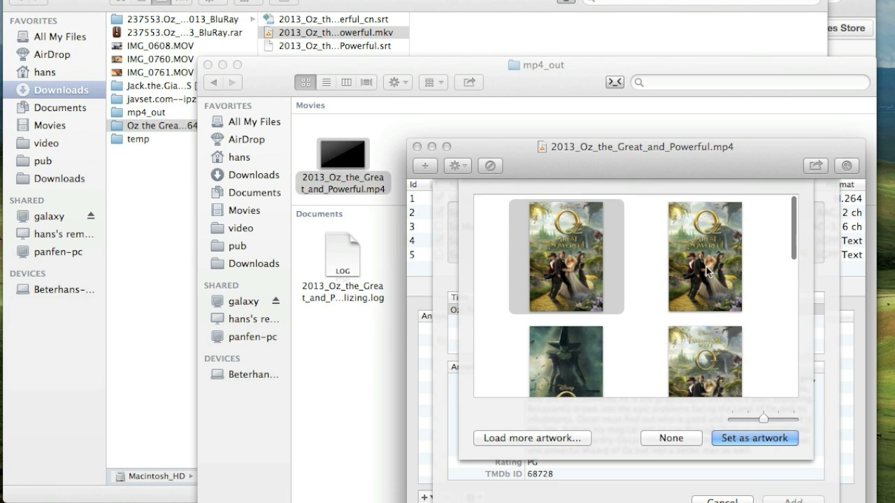
left_click(745, 437)
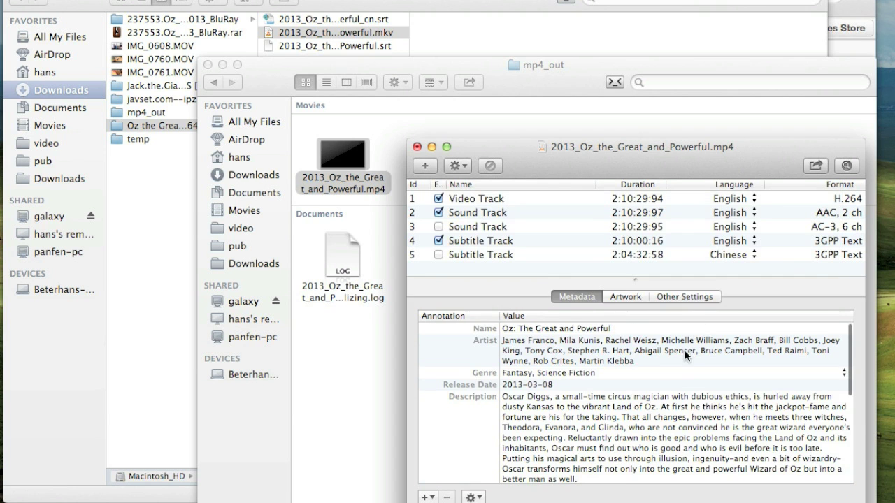
Scroll through the filled metadata: Rating PG, Walt Disney Pictures studio, Director Sam Raimi, screenwriters
scroll(685, 355, "down", 5)
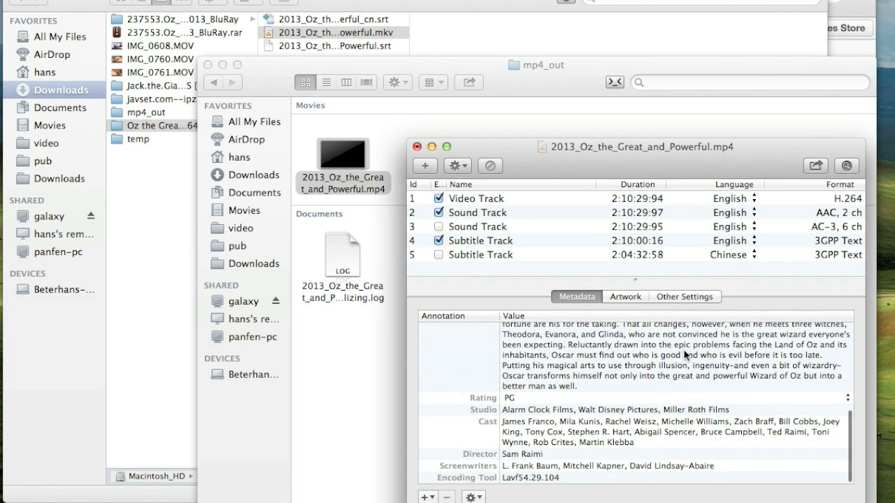
scroll(684, 355, "down", 3)
scroll(586, 409, "down", 1)
scroll(586, 409, "up", 5)
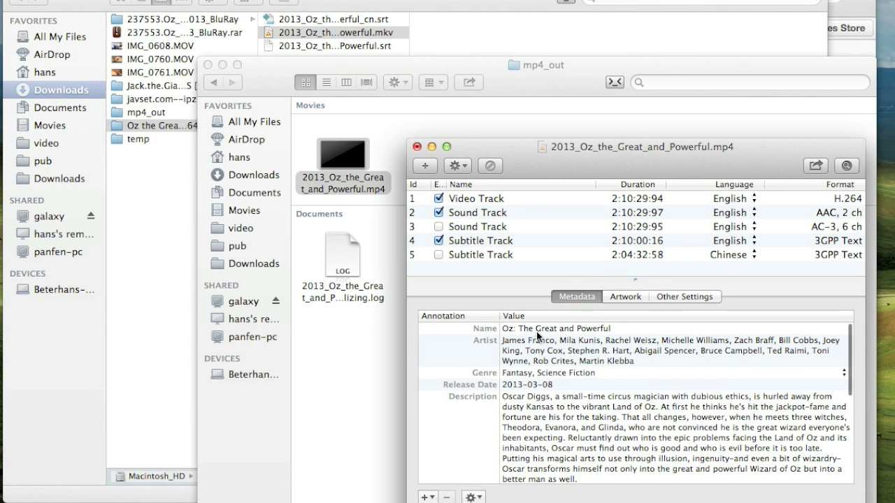
scroll(536, 362, "down", 5)
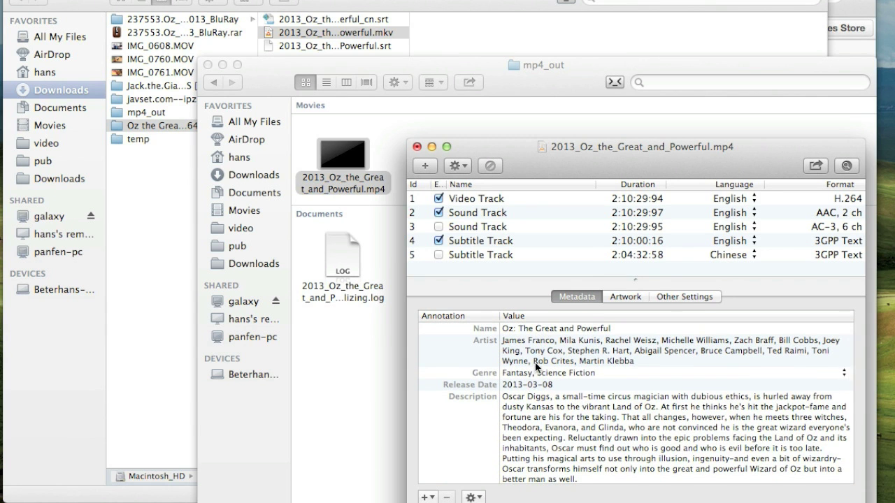
Browse the list of addable metadata fields and dismiss it without adding any
left_click(427, 497)
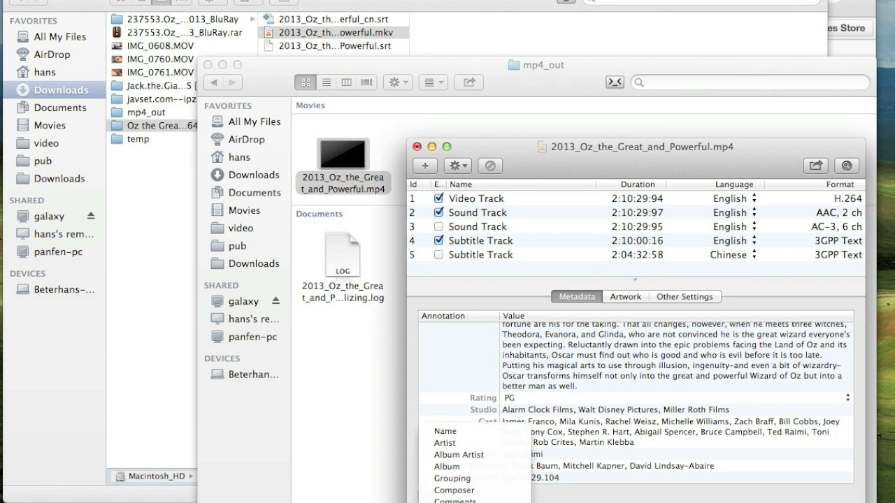
scroll(475, 462, "down", 10)
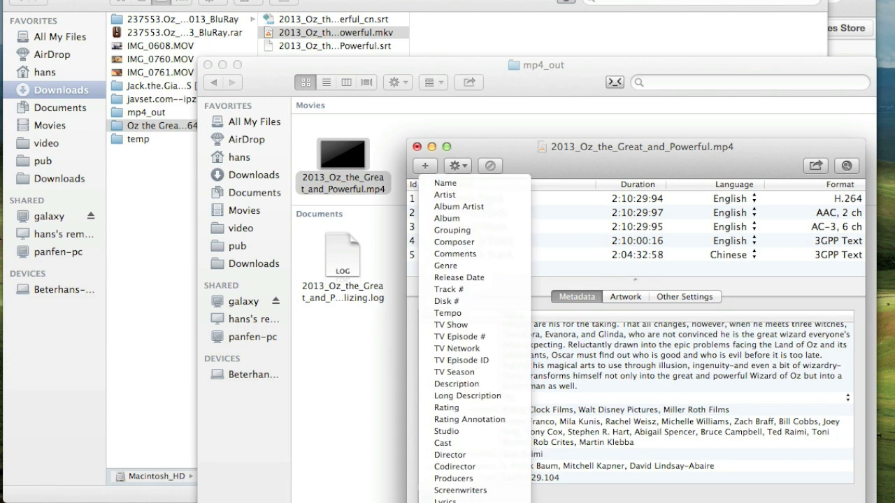
scroll(475, 462, "down", 10)
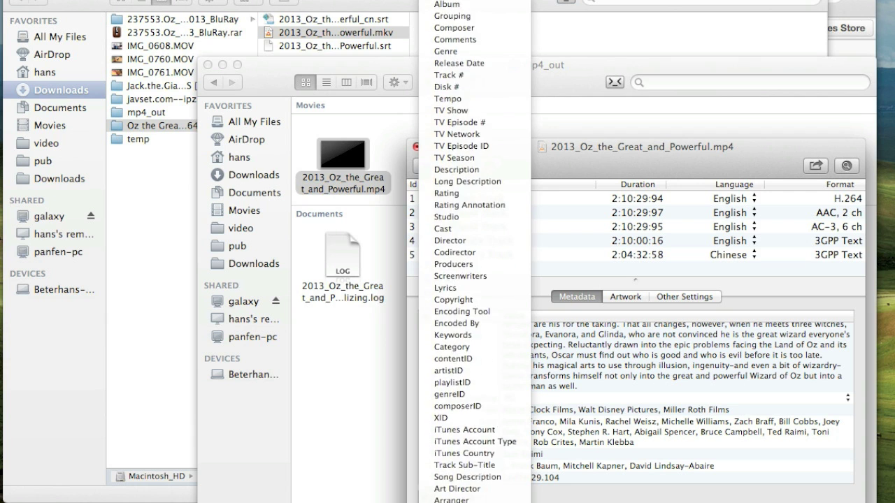
scroll(475, 350, "down", 10)
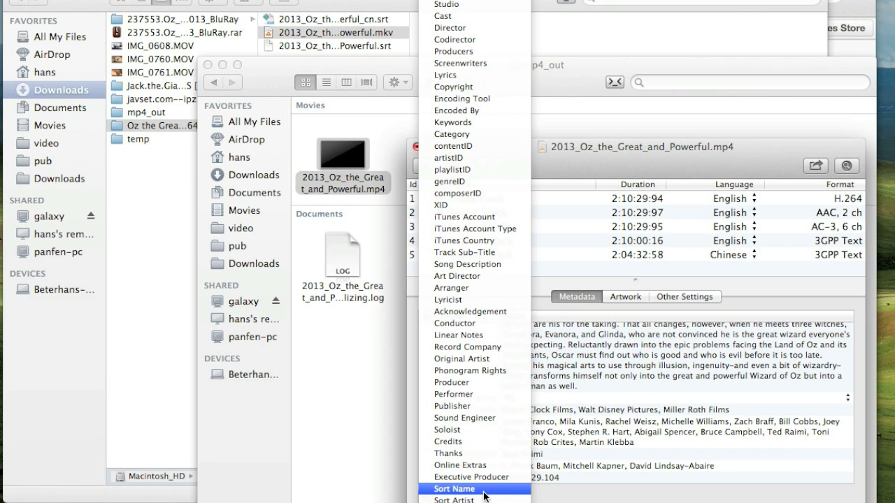
left_click(624, 395)
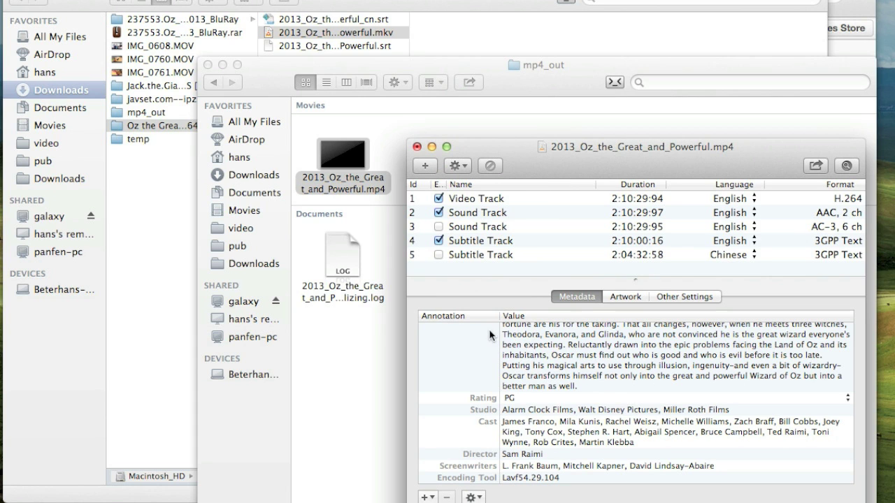
Check the cover artwork and keep media kind Movie with HD set to 1080p
left_click(625, 296)
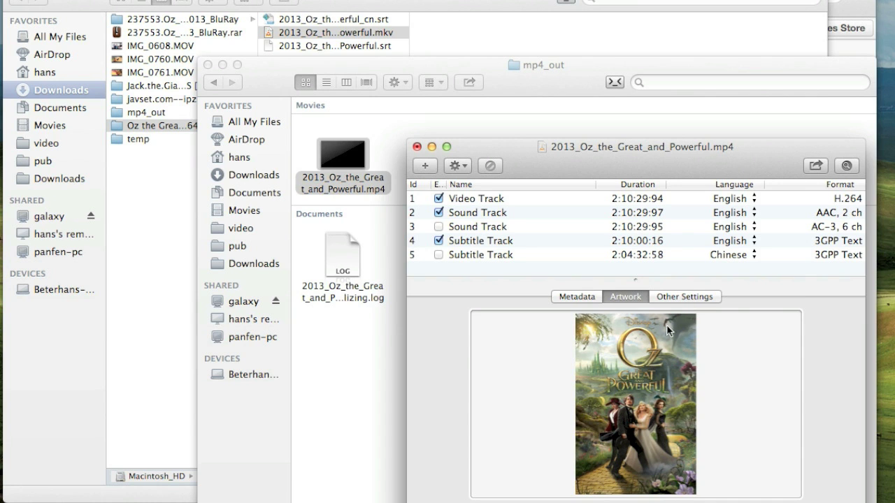
left_click(697, 299)
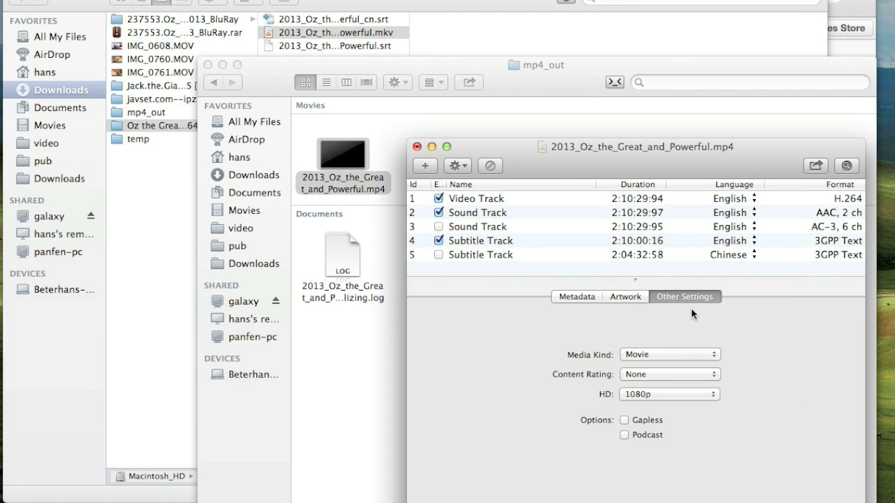
left_click(643, 356)
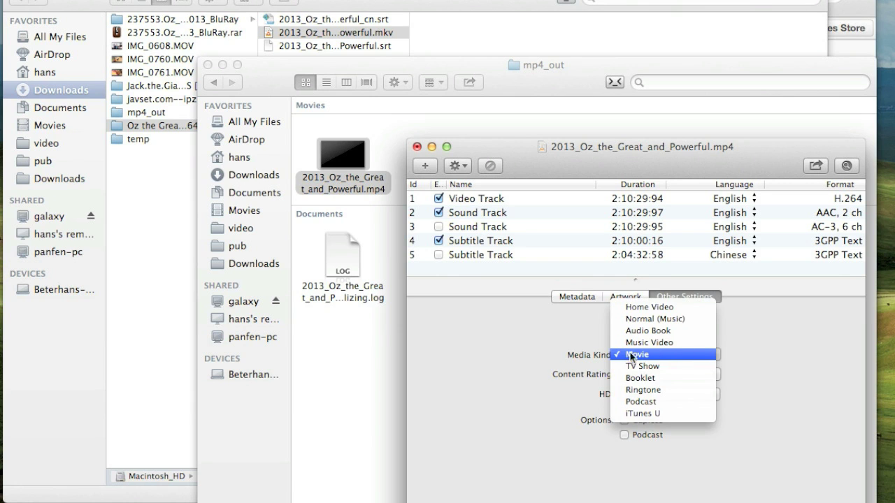
left_click(654, 355)
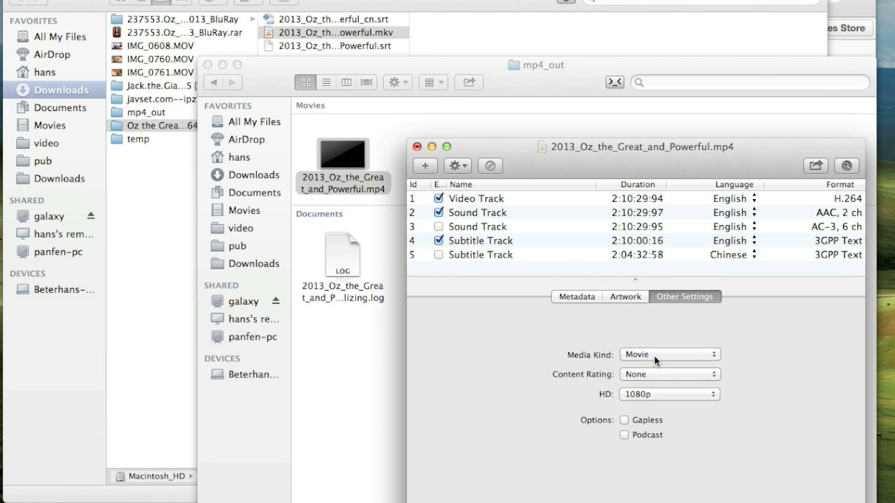
left_click(644, 395)
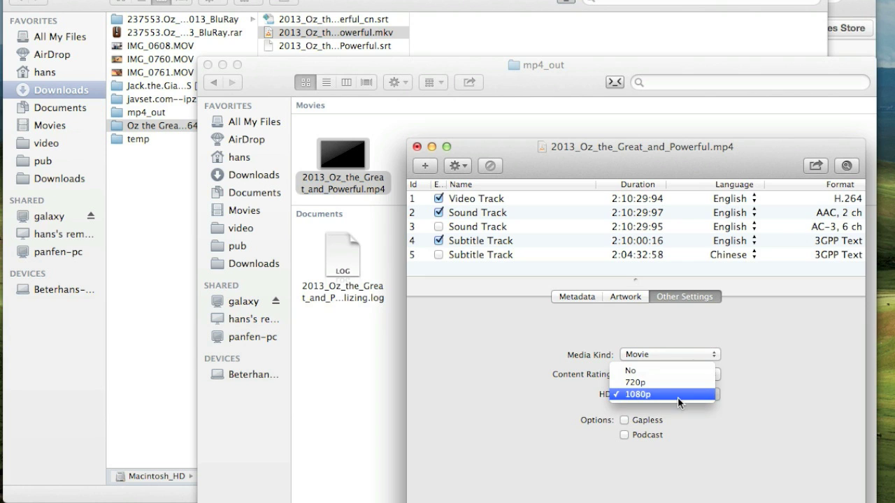
left_click(677, 397)
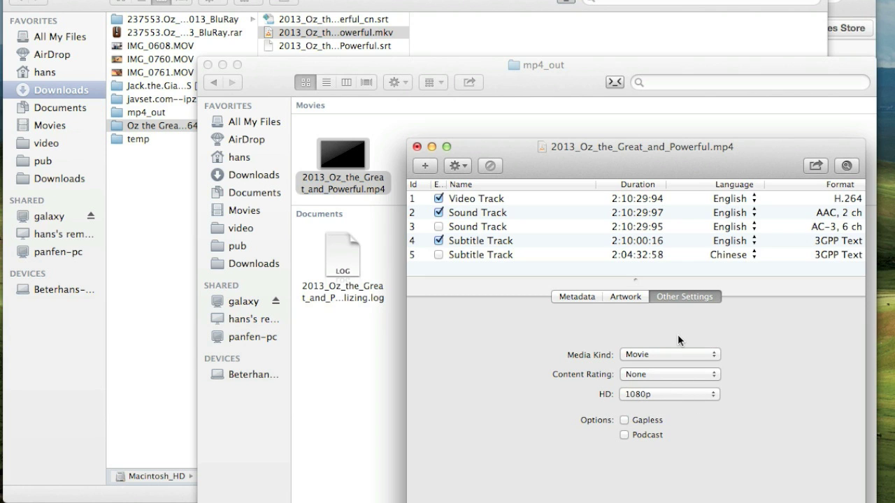
Leave the content rating at None and save the Oz MP4
left_click(699, 375)
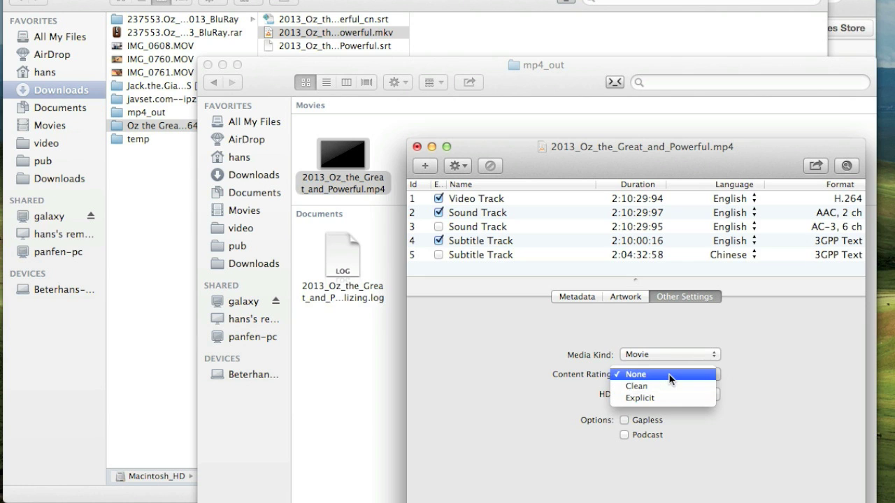
left_click(669, 374)
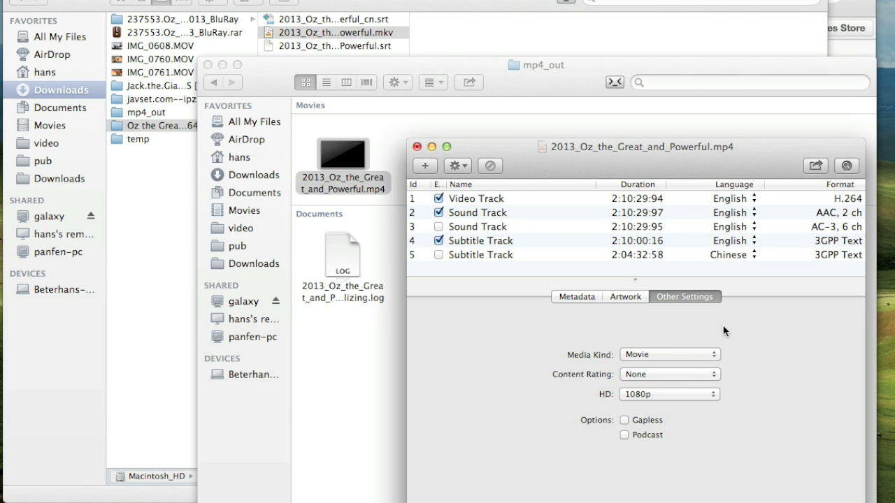
key("super+s")
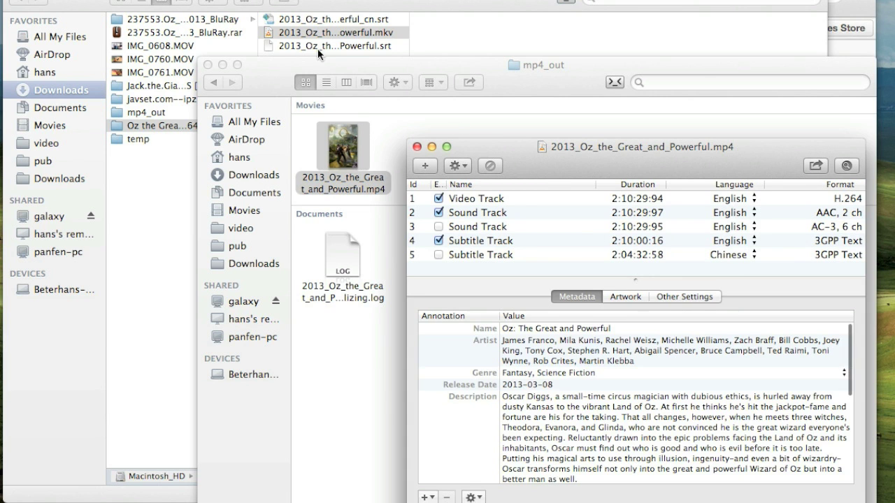
Quit Subler and add 2013_Oz_the_Great_and_Powerful.mp4 from mp4_out to iTunes
left_click(42, 1)
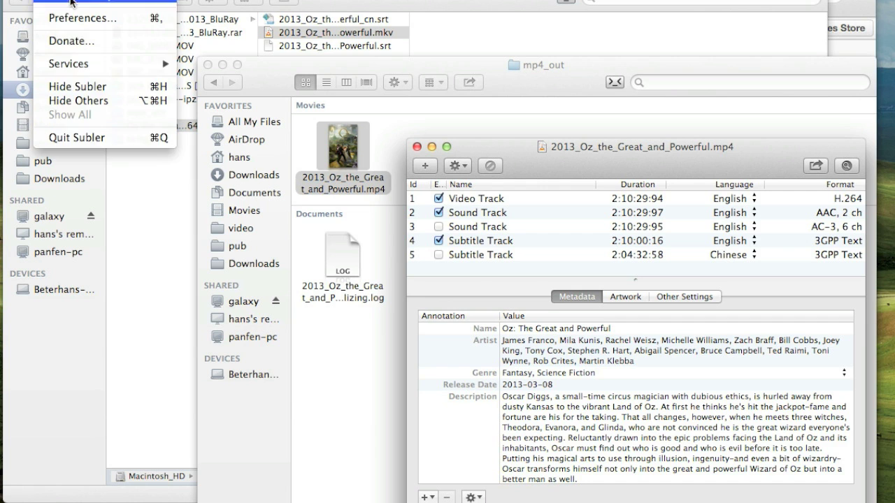
left_click(77, 135)
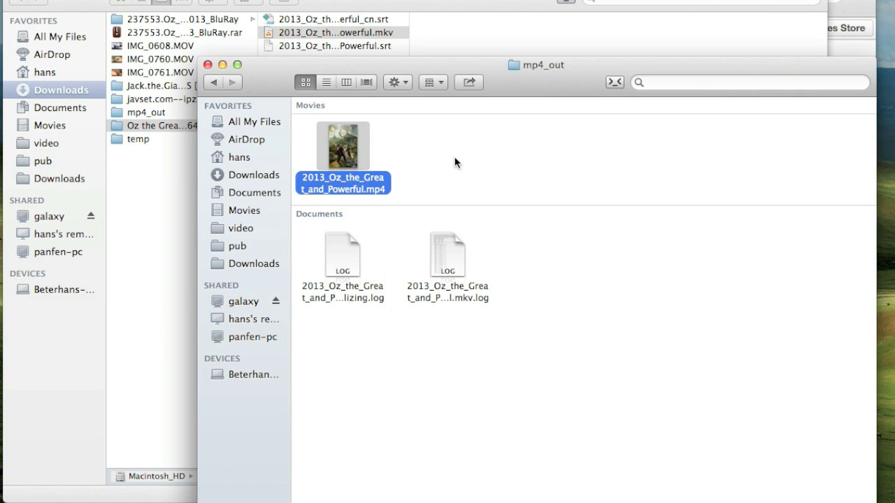
left_click(455, 163)
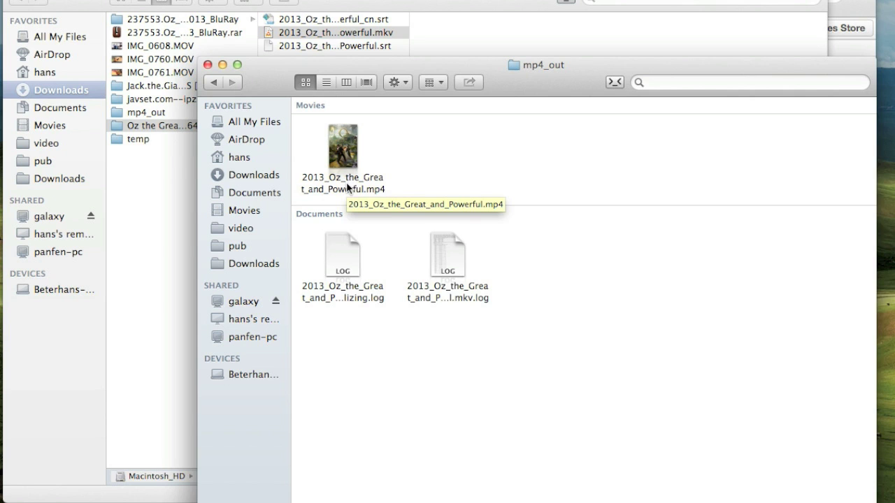
left_click_drag(346, 181, 160, 502)
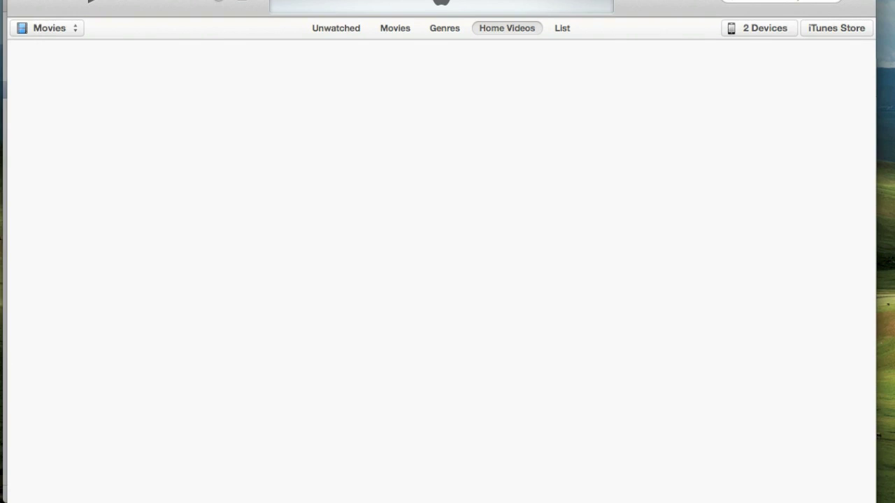
In the Movies library, open Oz: The Great and Powerful's details to view its plot, cast and cover
left_click(401, 29)
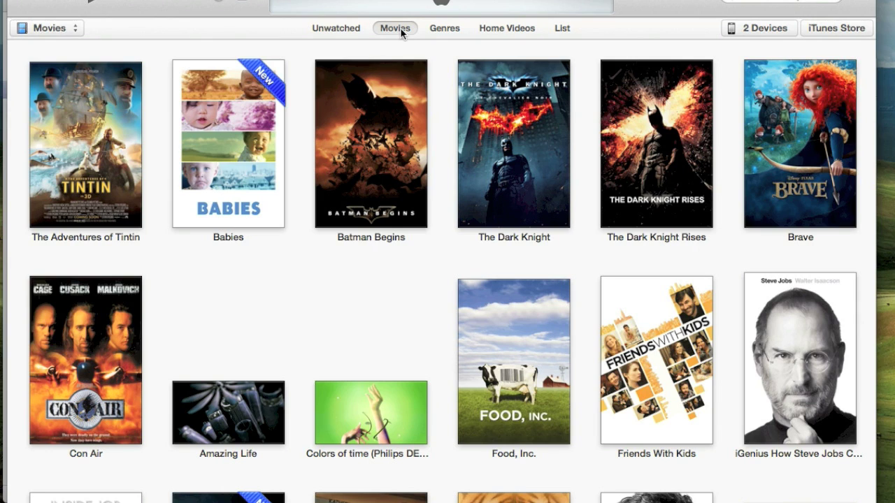
scroll(433, 162, "down", 10)
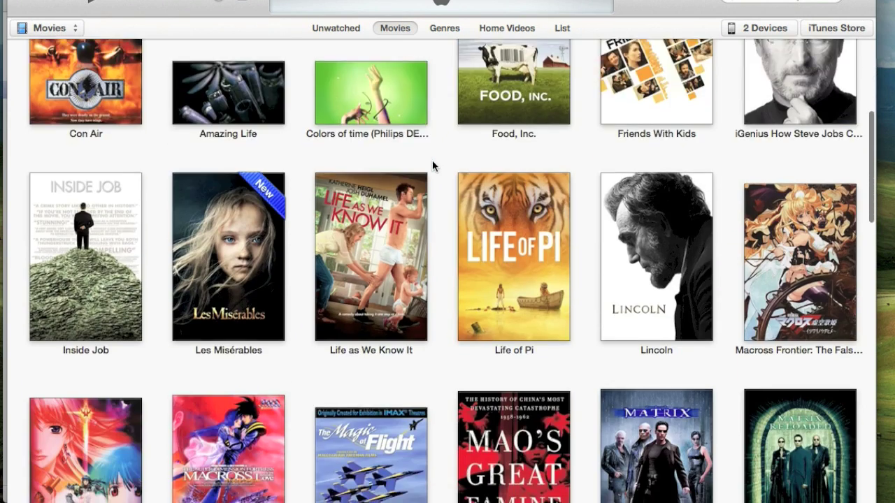
scroll(432, 160, "down", 6)
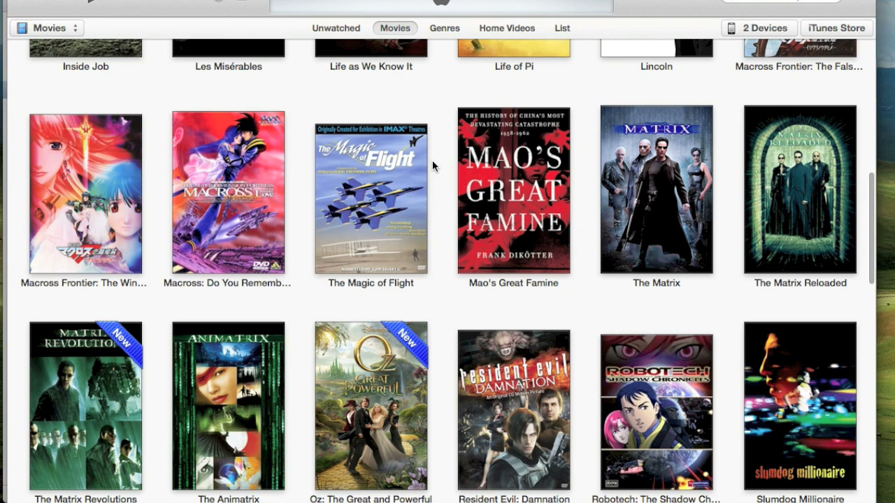
left_click(382, 393)
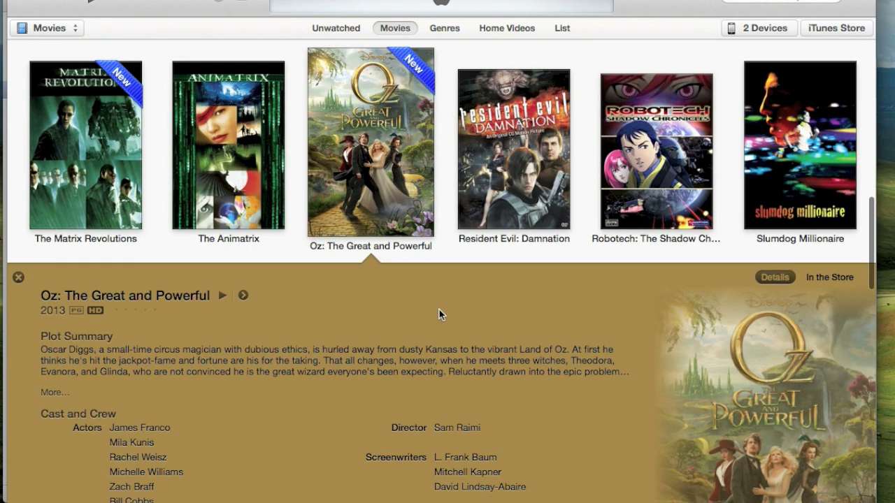
scroll(439, 312, "down", 4)
scroll(439, 309, "down", 2)
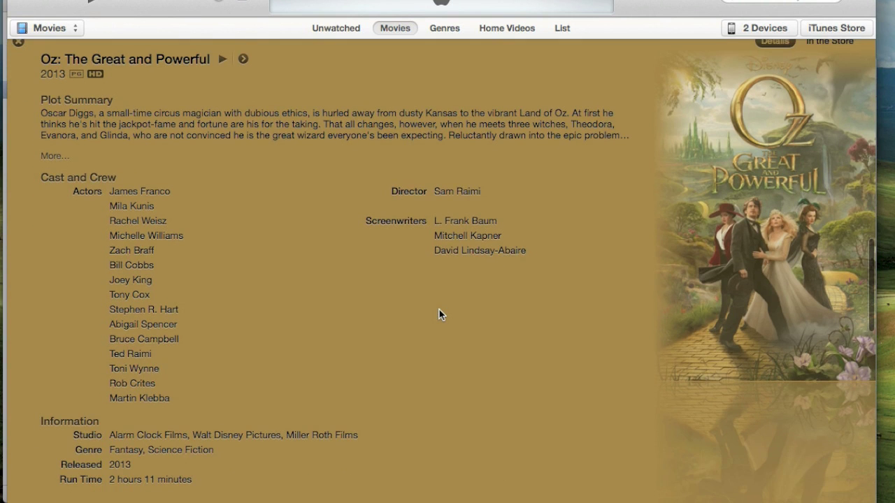
scroll(439, 309, "up", 4)
scroll(439, 310, "up", 1)
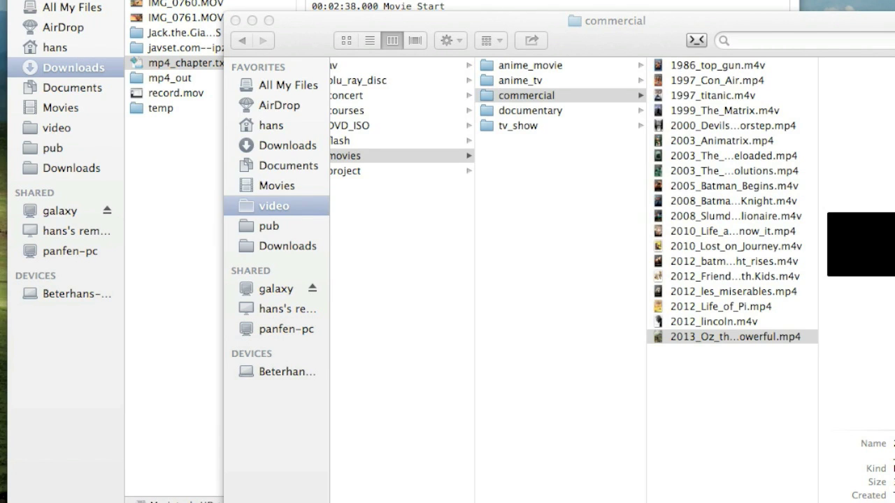
Preview and open mp4_chapter.txt in Downloads to read its five chapter timestamps
left_click(518, 9)
left_click(235, 48)
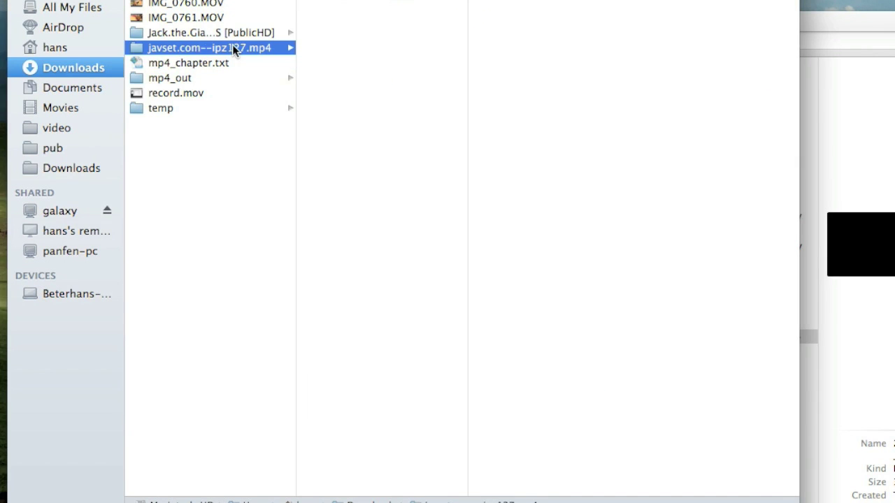
left_click(222, 63)
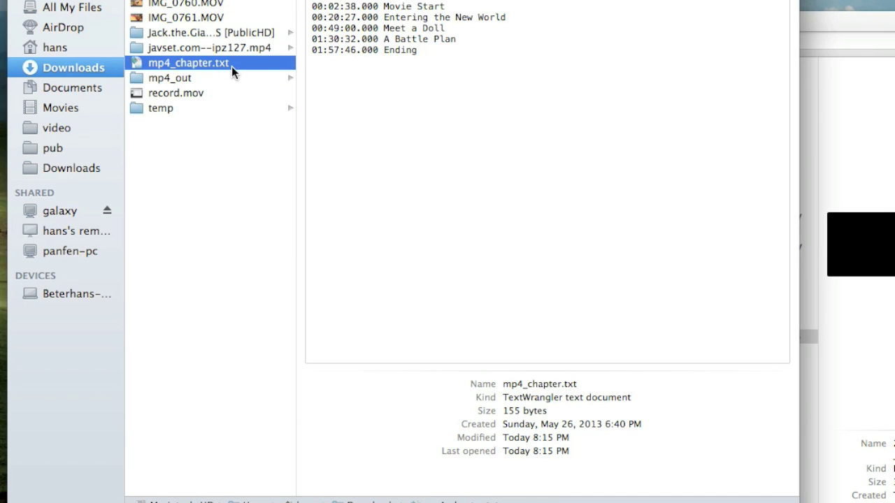
double_click(232, 67)
left_click_drag(367, 1, 264, 0)
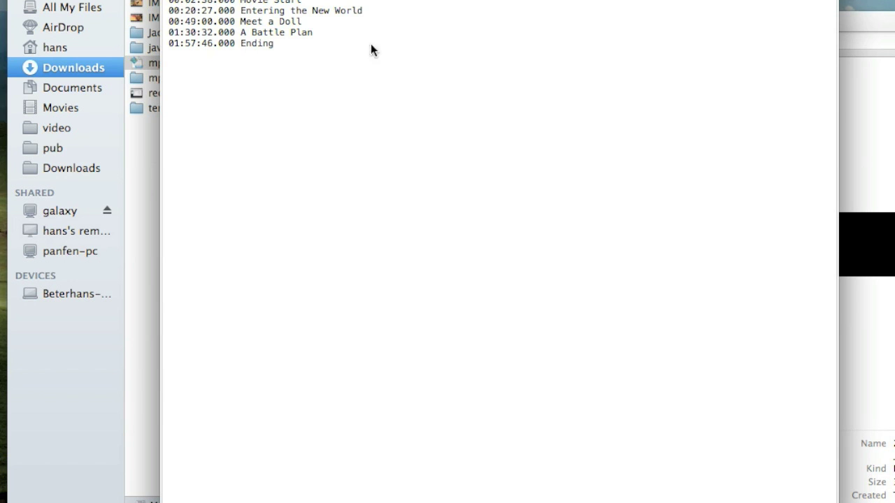
key("space")
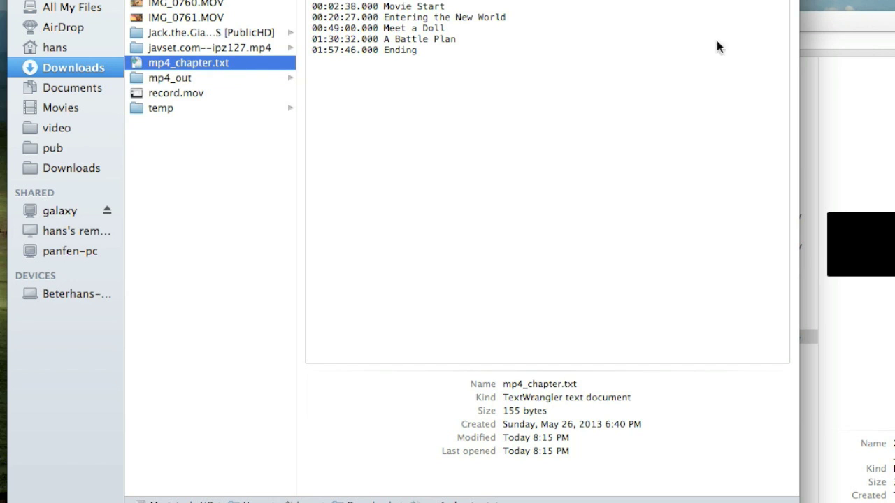
double_click(223, 68)
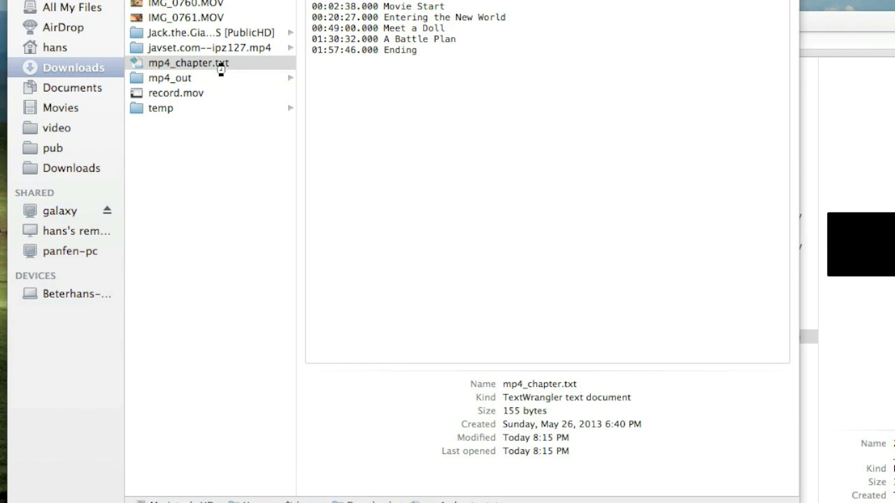
left_click(811, 353)
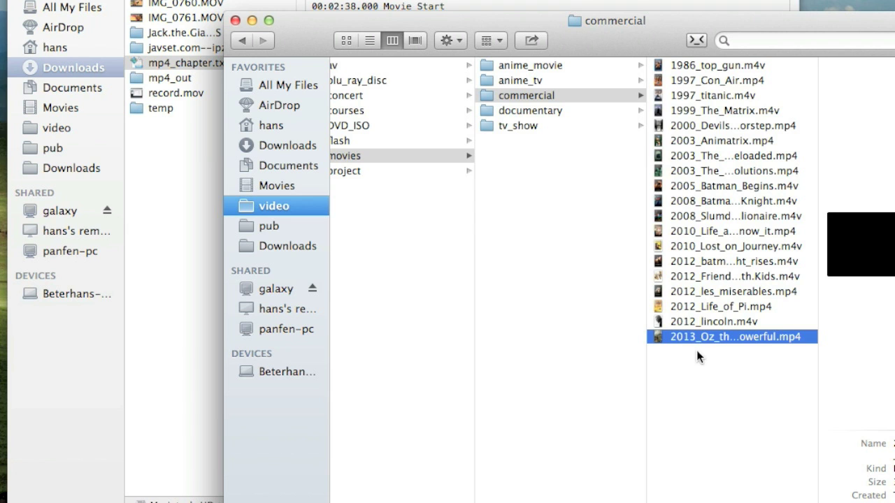
Open the Oz MP4 in Subler, add mp4_chapter.txt as its chapter track, and save
right_click(699, 348)
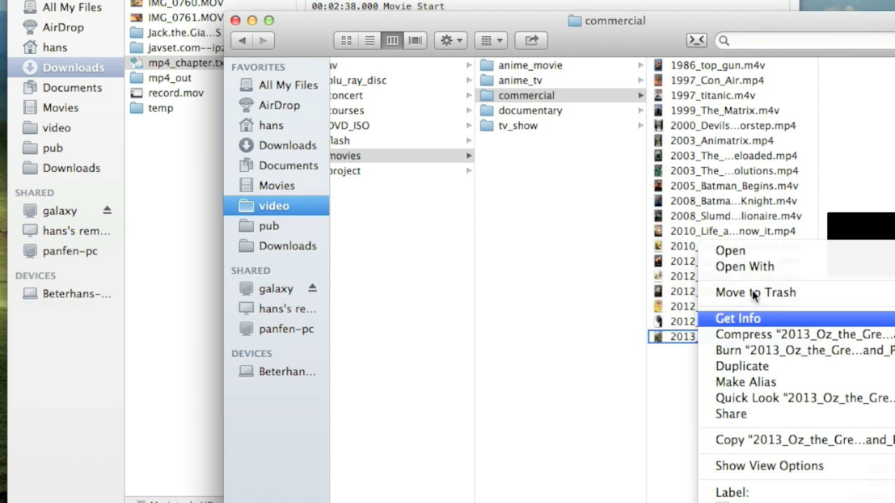
mouse_move(771, 269)
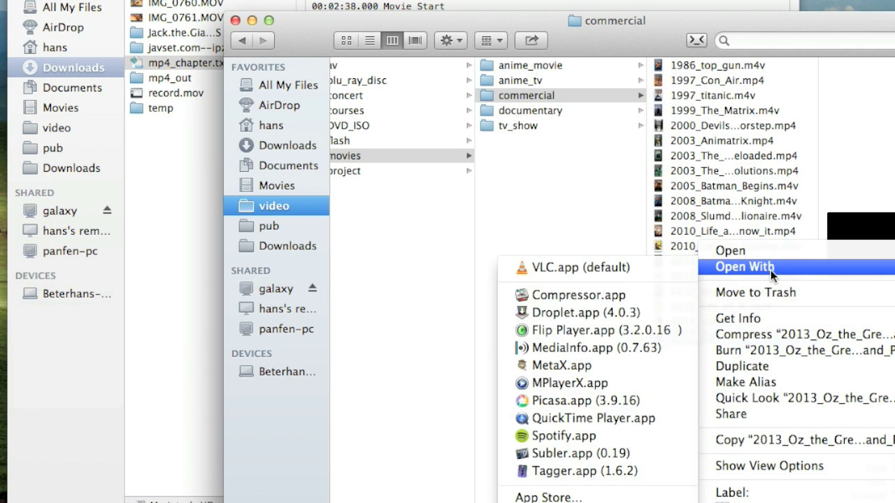
left_click(579, 453)
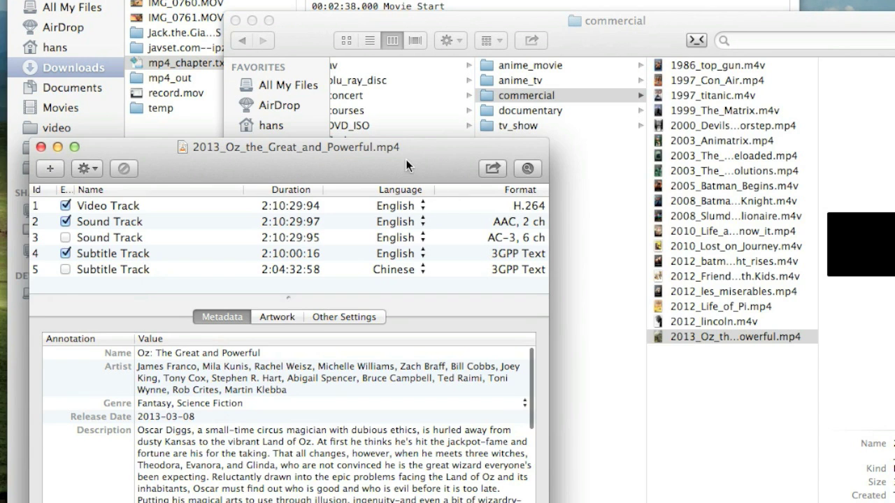
left_click_drag(462, 160, 546, 166)
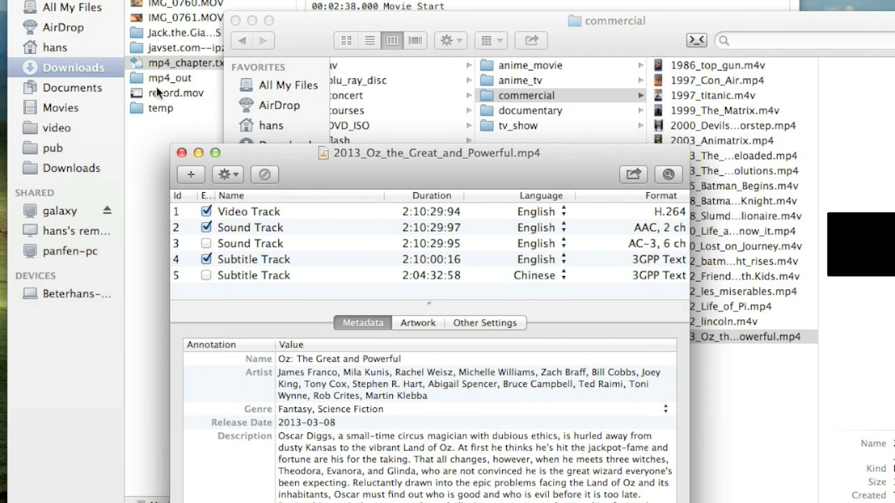
left_click_drag(173, 64, 249, 282)
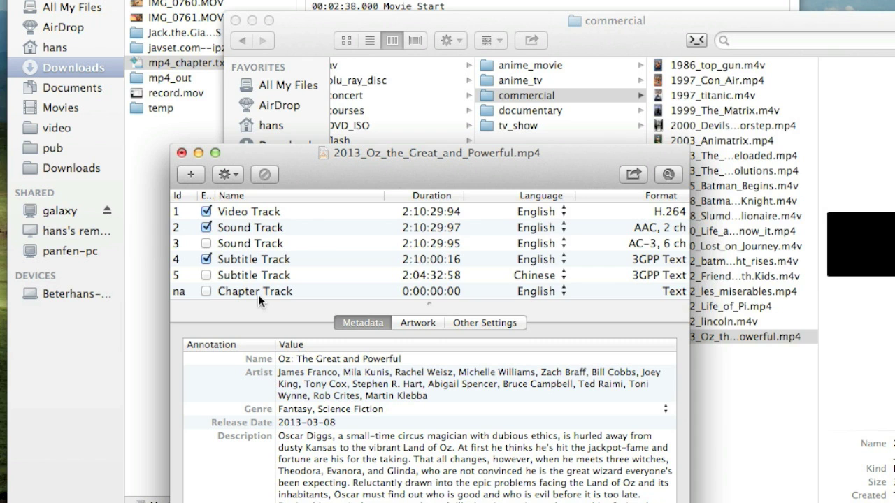
key("super+s")
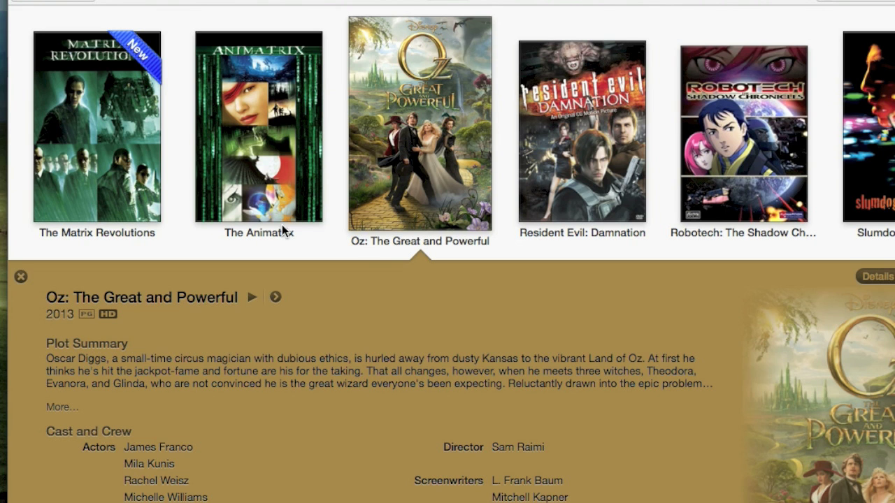
Close the Oz: The Great and Powerful details panel in the Movies grid
left_click(419, 181)
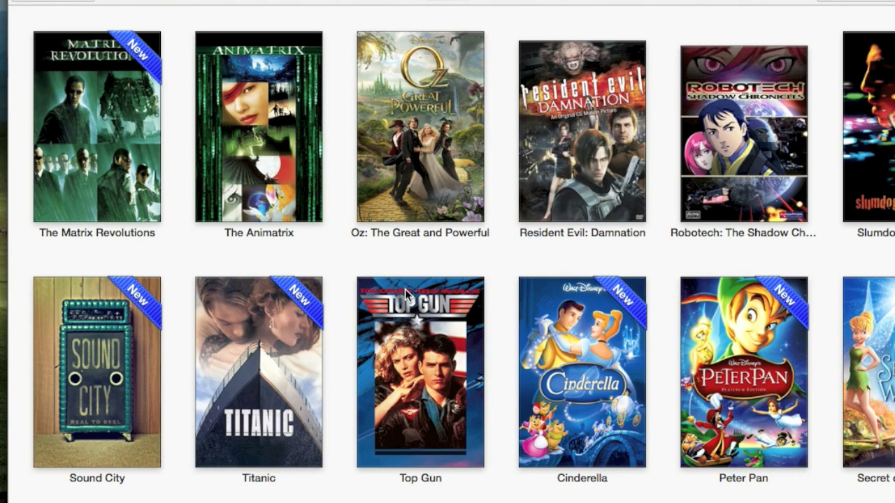